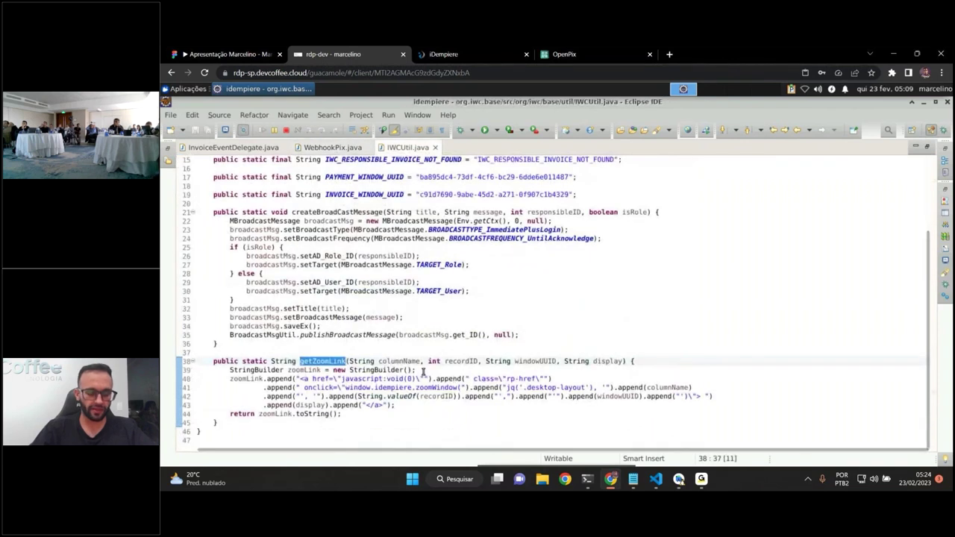
Return to the getZoomLink call at line 78 of WebhookPix.java, where the payment link is built
{"action": "left_click", "coordinate": [423, 371]}
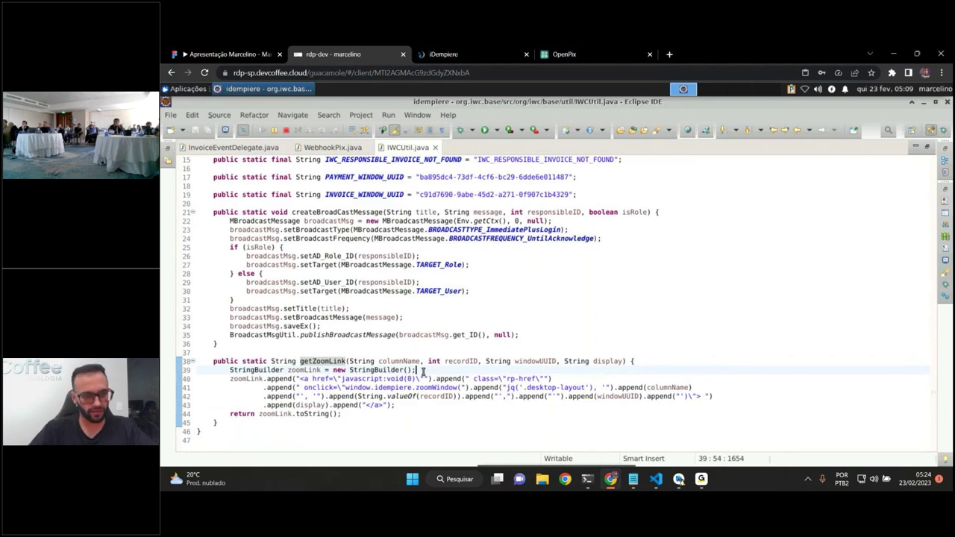
{"action": "key", "text": "alt+Left"}
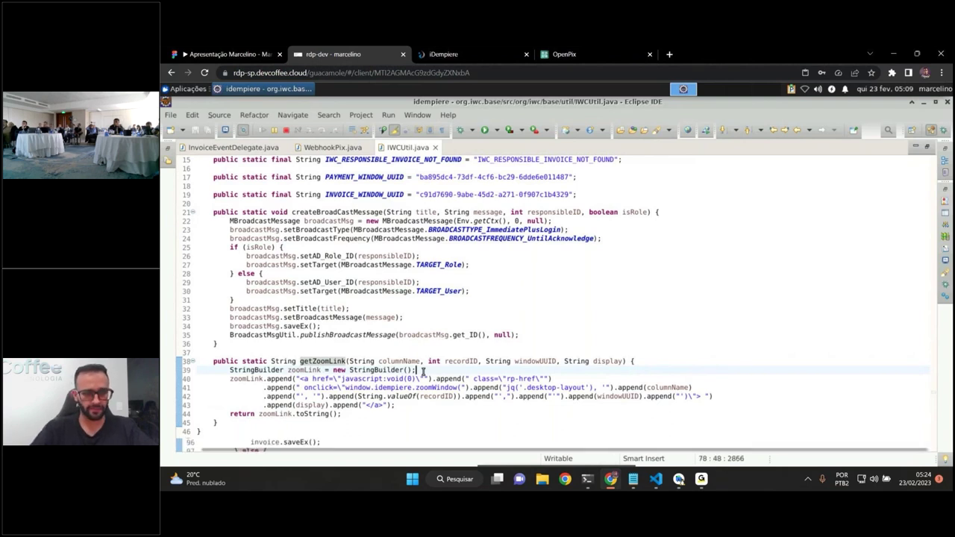
{"action": "scroll", "coordinate": [410, 333], "scroll_direction": "down", "scroll_amount": 3}
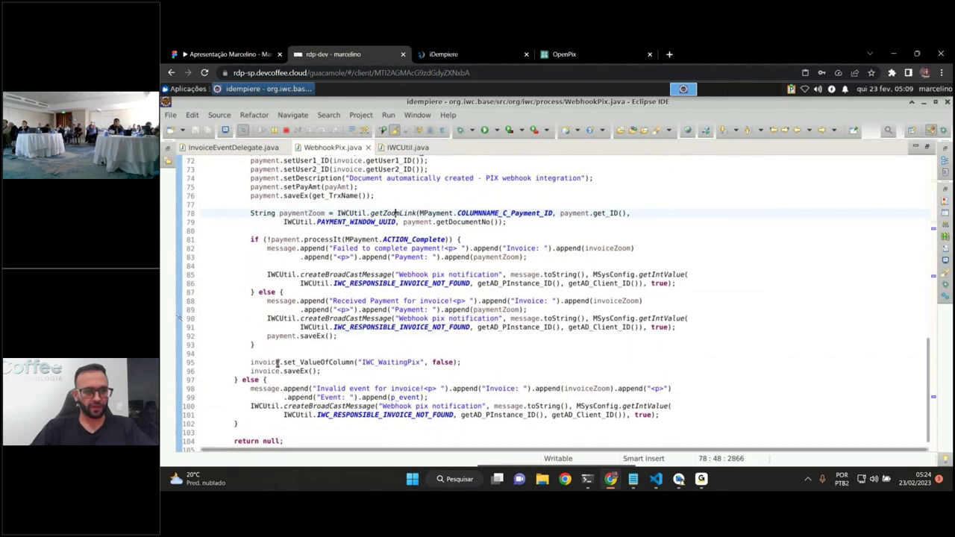
{"action": "left_click", "coordinate": [337, 362]}
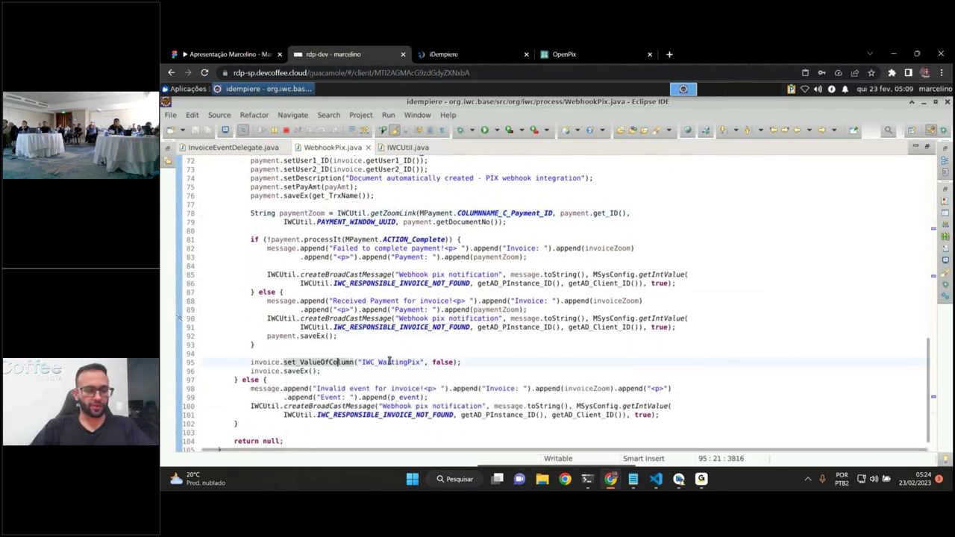
{"action": "left_click", "coordinate": [468, 362]}
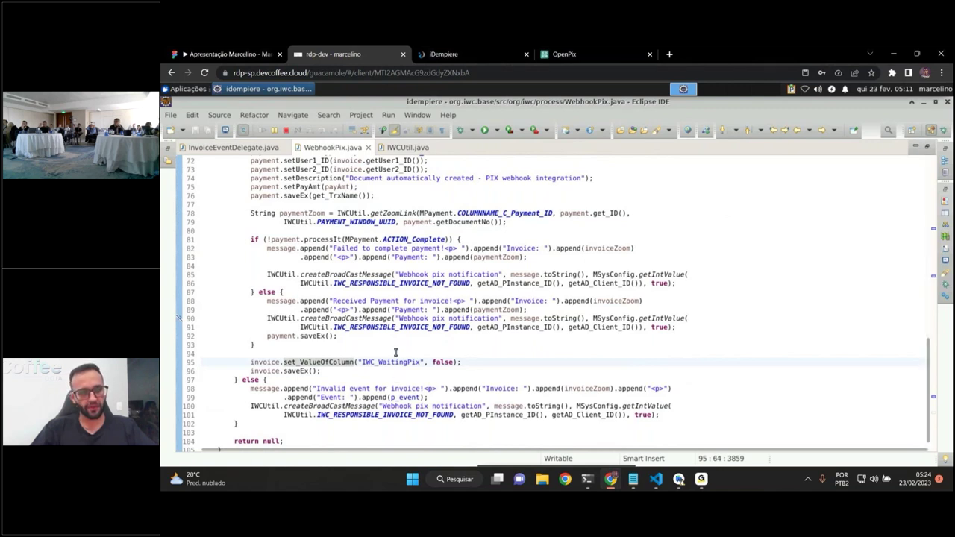
{"action": "left_click", "coordinate": [362, 362]}
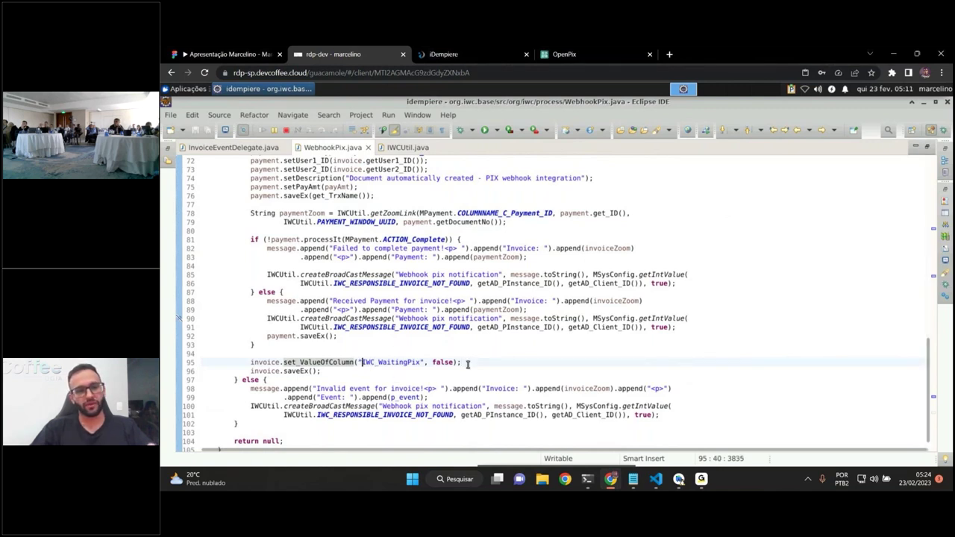
{"action": "key", "text": "End"}
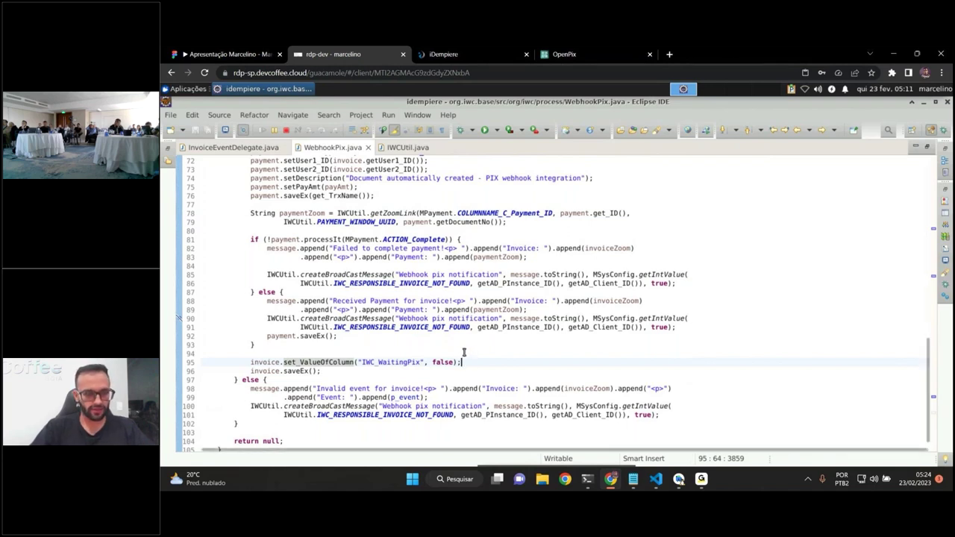
{"action": "scroll", "coordinate": [463, 352], "scroll_direction": "down", "scroll_amount": 1}
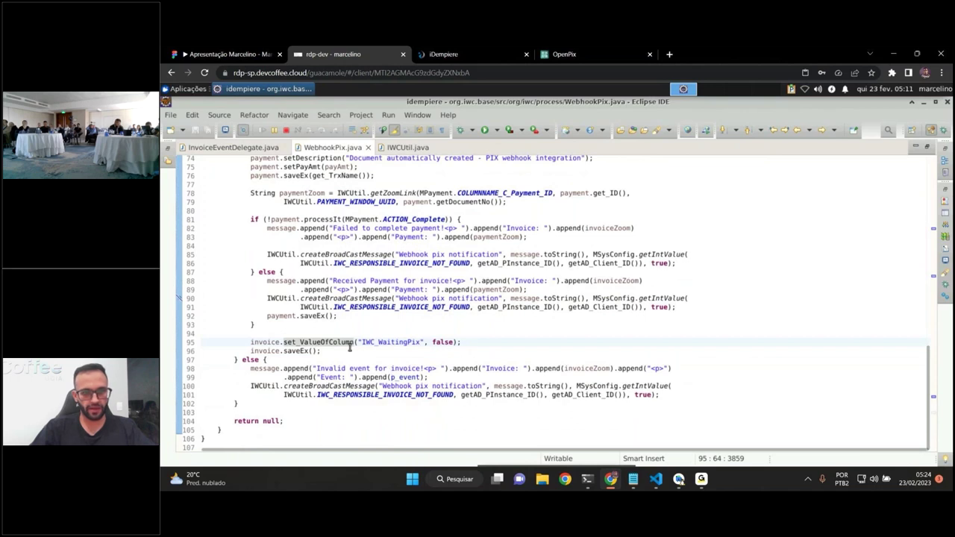
{"action": "scroll", "coordinate": [441, 326], "scroll_direction": "up", "scroll_amount": 4}
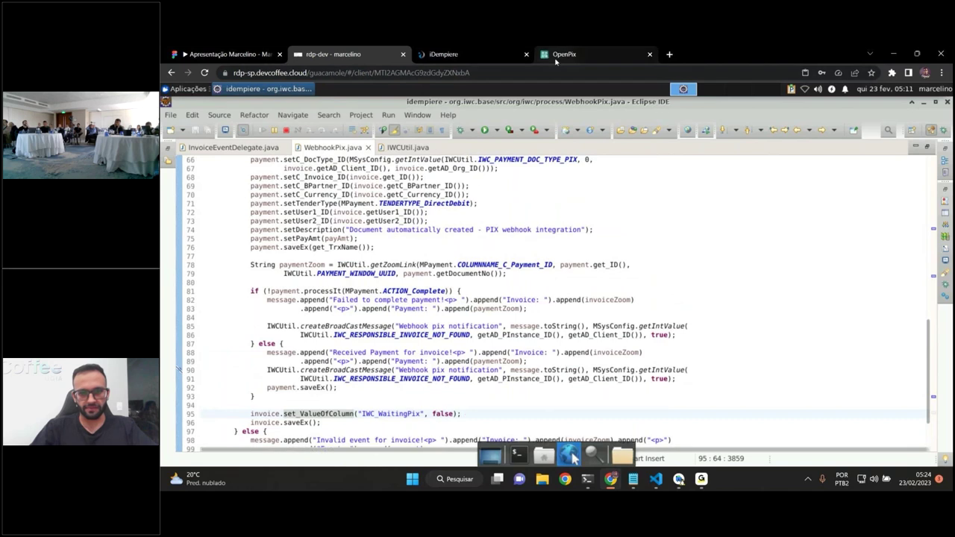
Advance Figma to the Configure Webhook slide and log in to iDempiere as GardenWorld Admin
{"action": "left_click", "coordinate": [224, 54]}
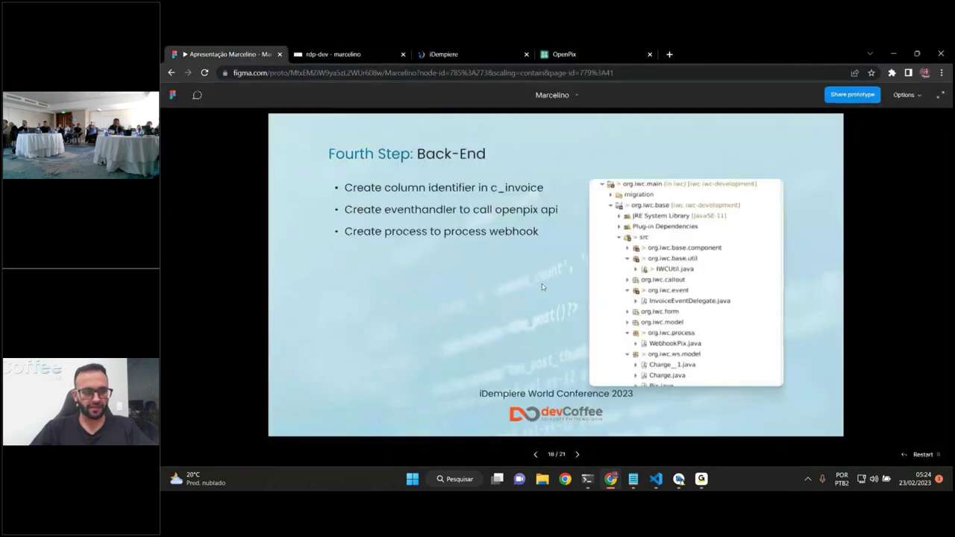
{"action": "key", "text": "Right"}
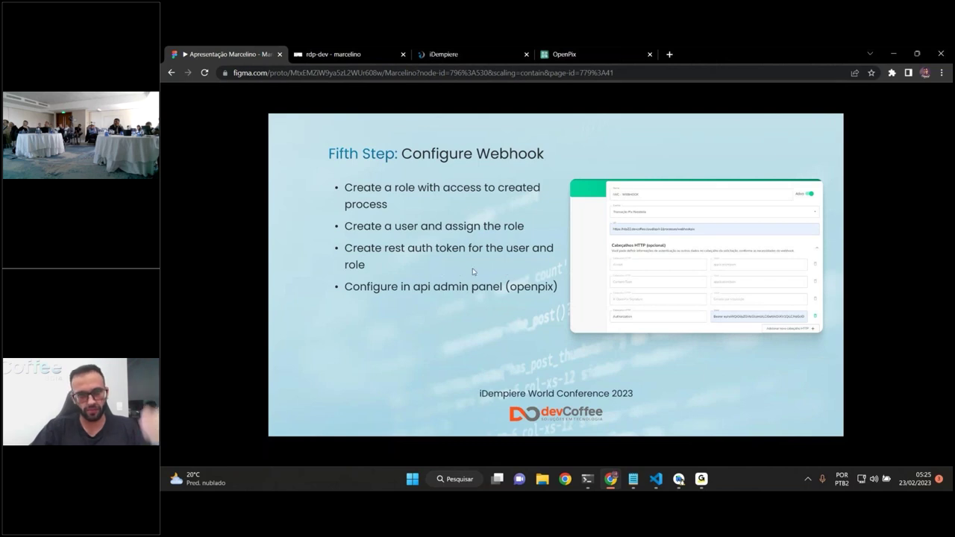
{"action": "left_click", "coordinate": [437, 55]}
{"action": "left_click", "coordinate": [628, 286]}
{"action": "left_click", "coordinate": [723, 383]}
{"action": "left_click", "coordinate": [677, 395]}
{"action": "left_click", "coordinate": [842, 94]}
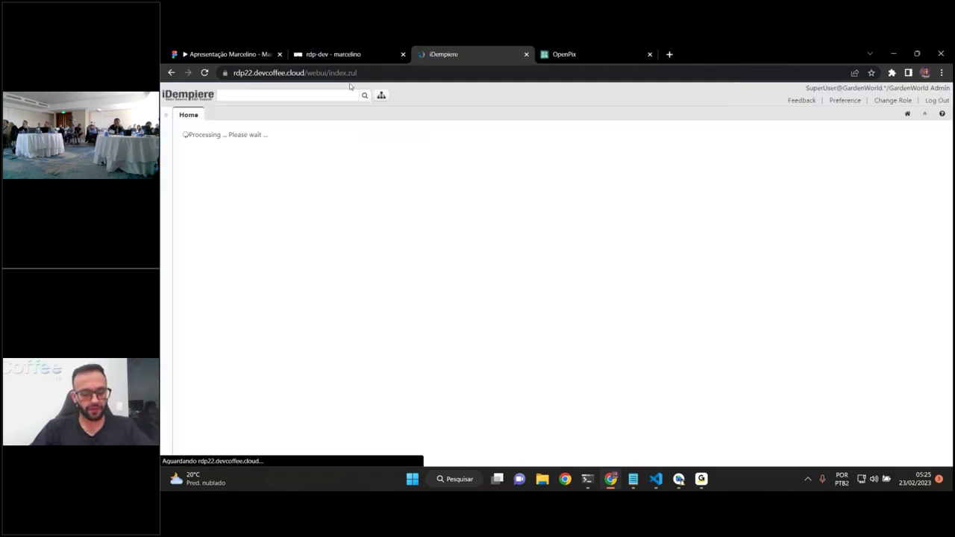
Open the Role window and look up the Webhook Role record by searching 'web'
{"action": "left_click", "coordinate": [314, 97]}
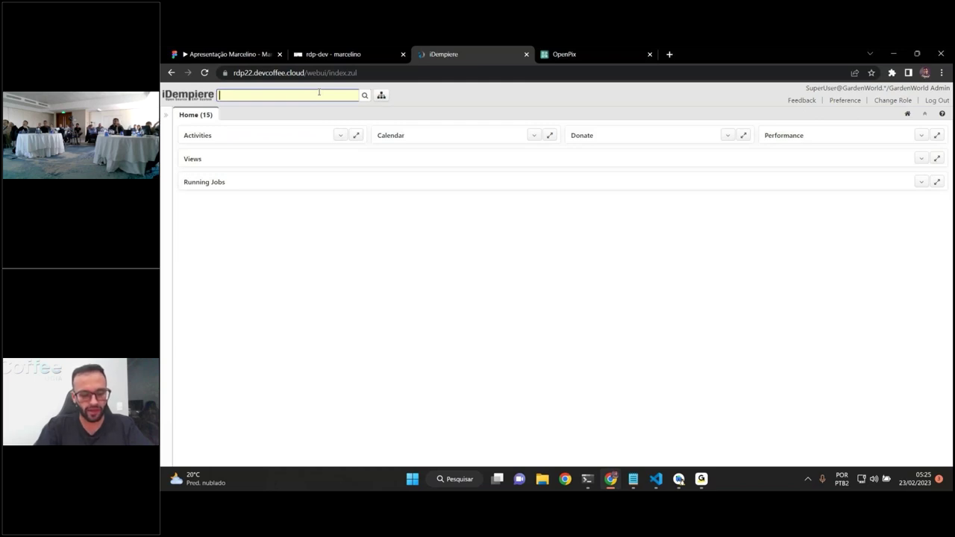
{"action": "type", "text": "role"}
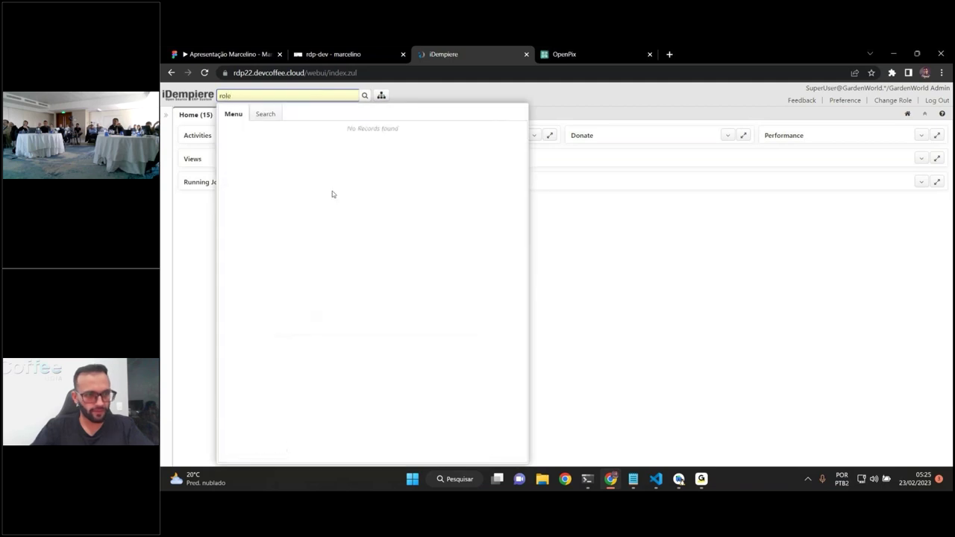
{"action": "key", "text": "Return"}
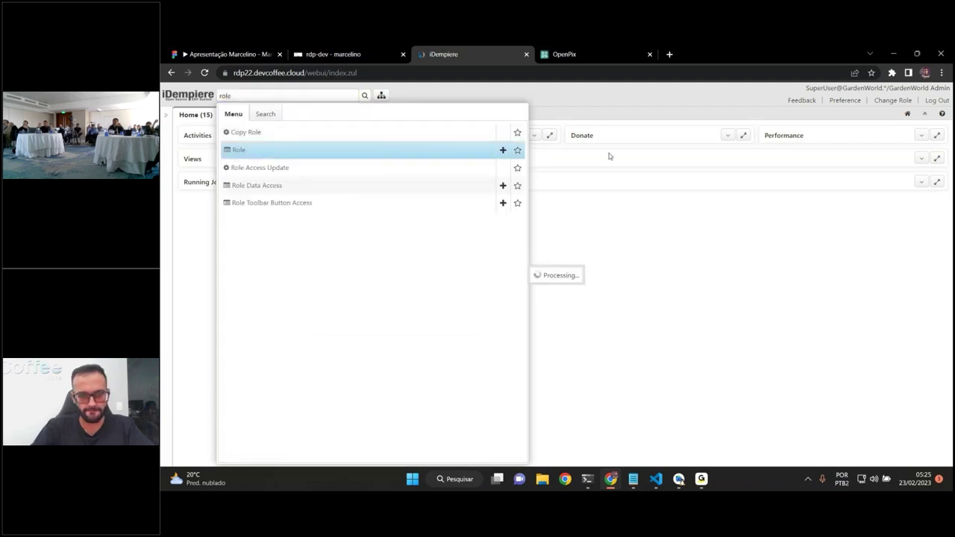
{"action": "left_click", "coordinate": [287, 128]}
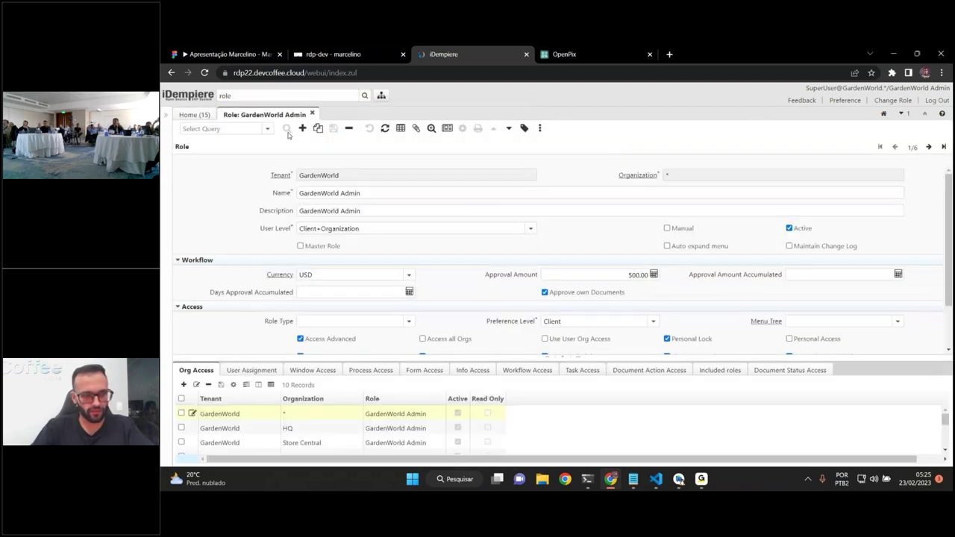
{"action": "type", "text": "web"}
{"action": "key", "text": "Return"}
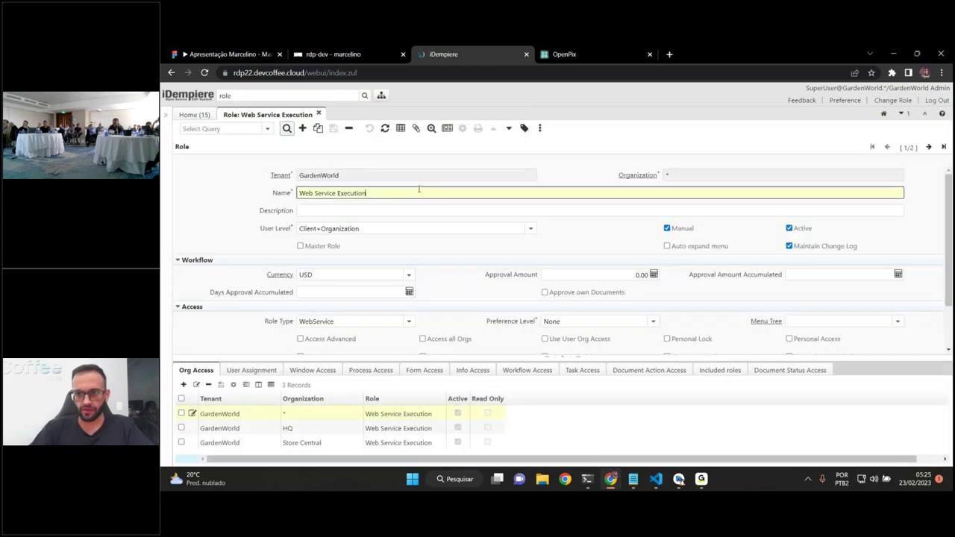
{"action": "left_click", "coordinate": [929, 146]}
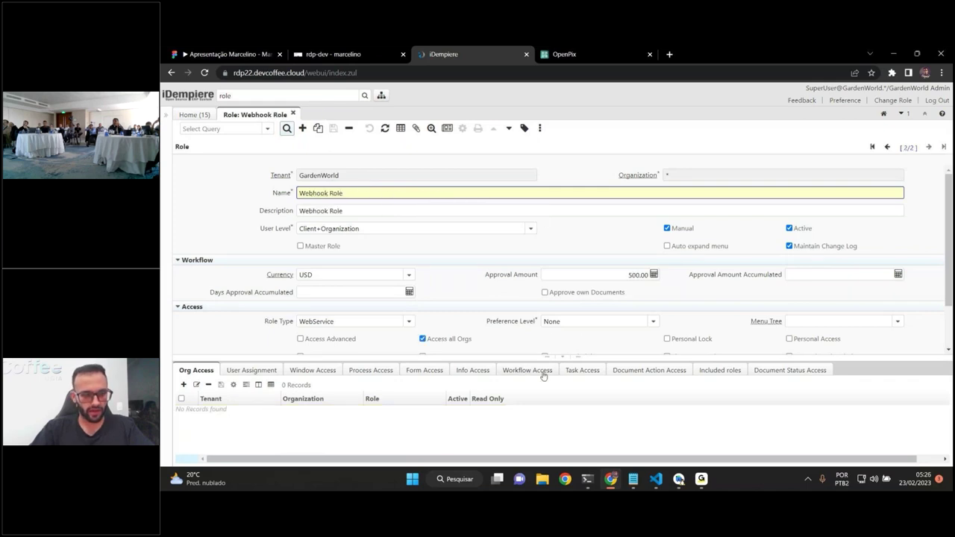
Review Webhook Role's process access to webhookpix_webhookpix and its Webhook User assignment
{"action": "left_click", "coordinate": [370, 370]}
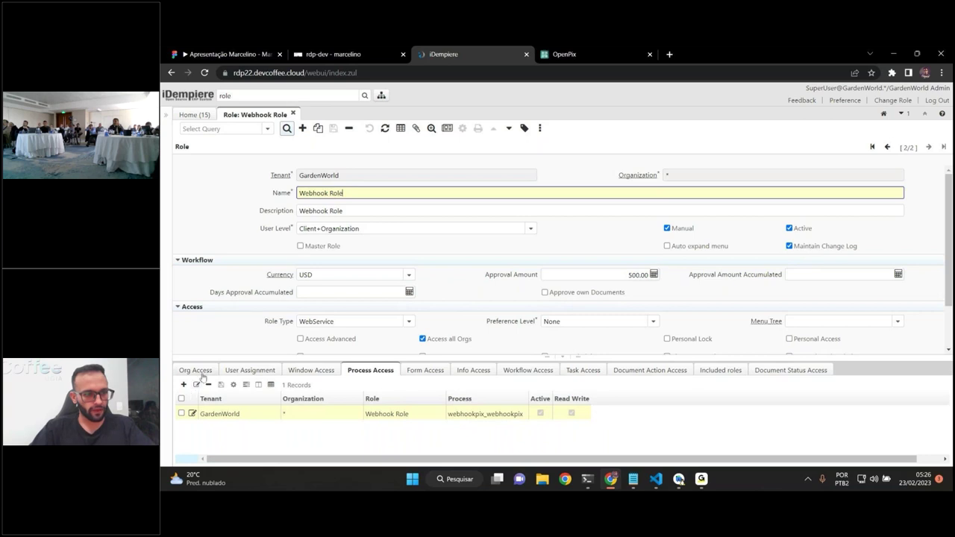
{"action": "left_click", "coordinate": [251, 370]}
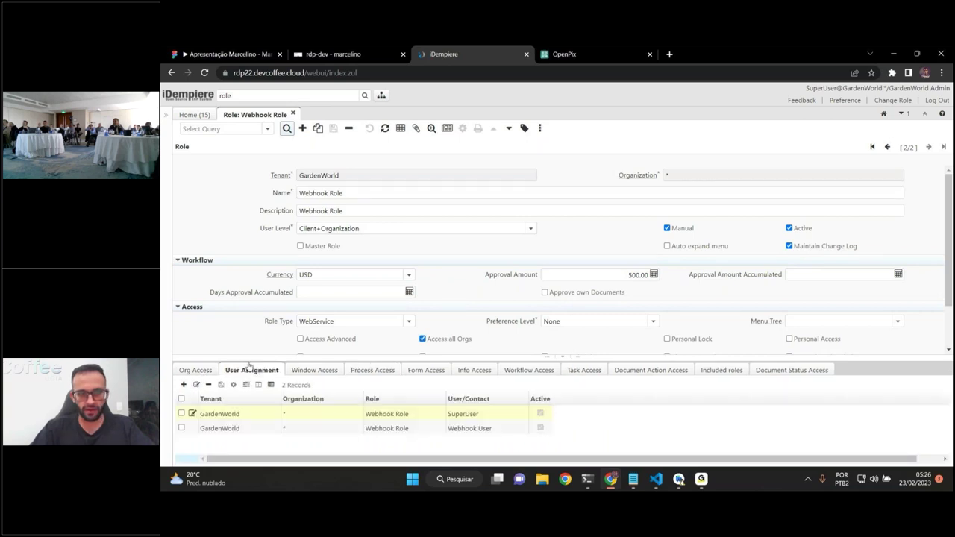
{"action": "left_click", "coordinate": [251, 369]}
{"action": "left_click", "coordinate": [928, 147]}
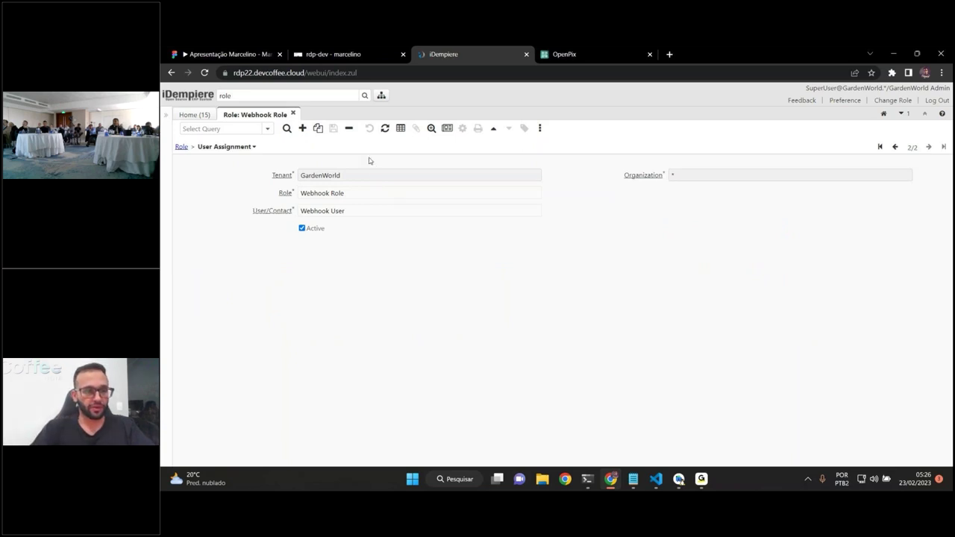
{"action": "left_click", "coordinate": [282, 97]}
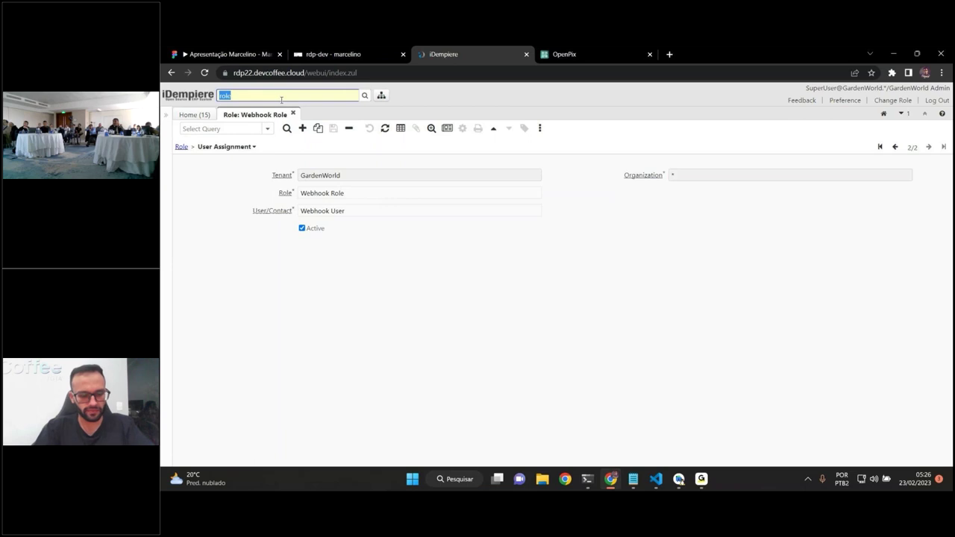
Inspect the non-expiring 'webhook pix' Rest Auth Token for Webhook User and Webhook Role, including its full token value
{"action": "type", "text": "res"}
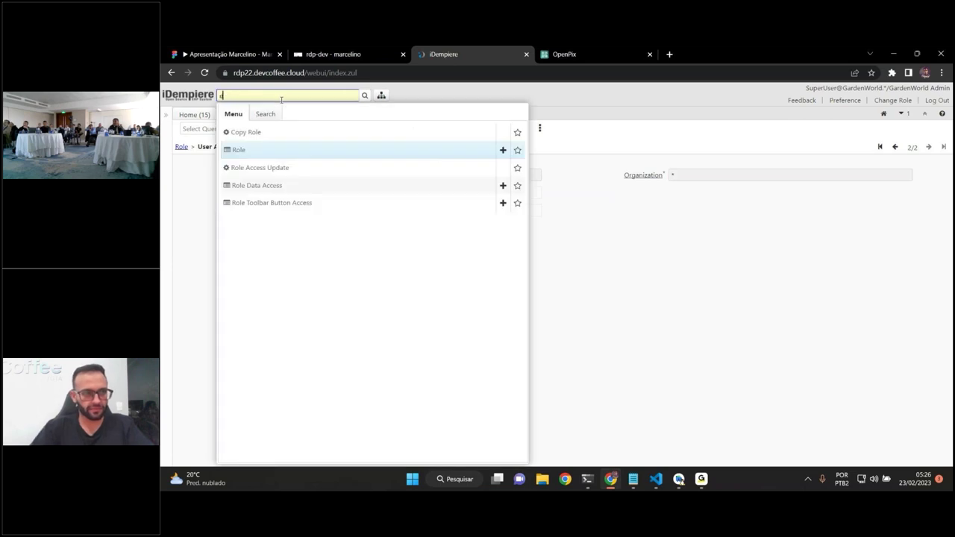
{"action": "type", "text": "t"}
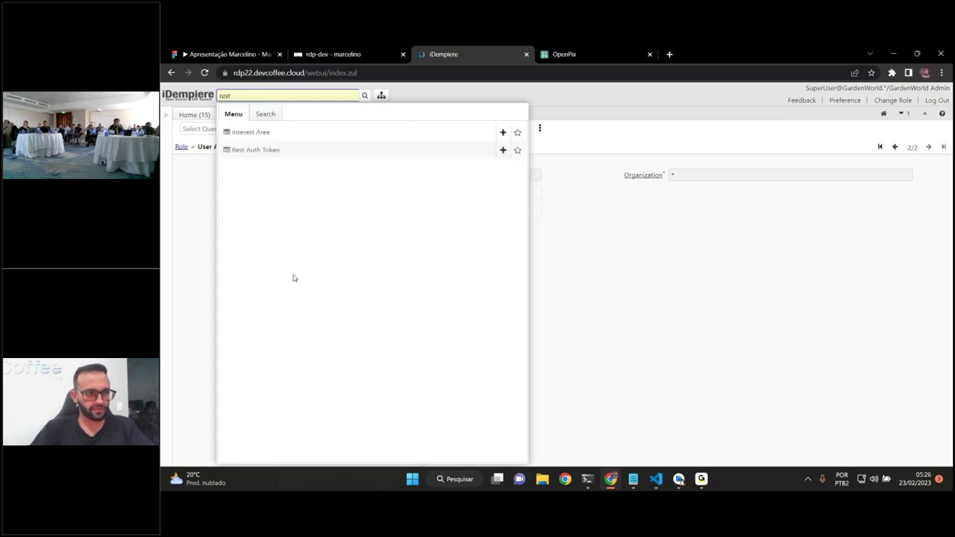
{"action": "left_click", "coordinate": [274, 155]}
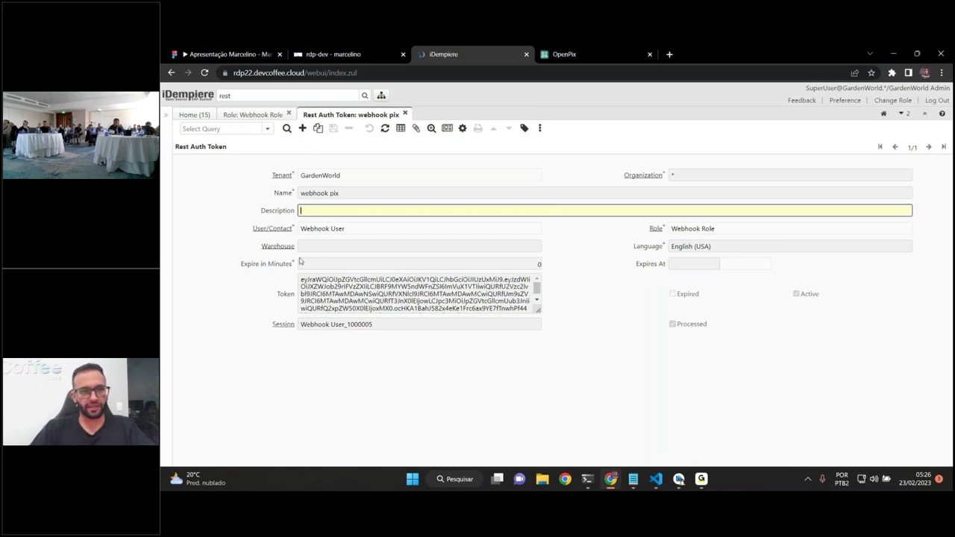
{"action": "left_click", "coordinate": [533, 265]}
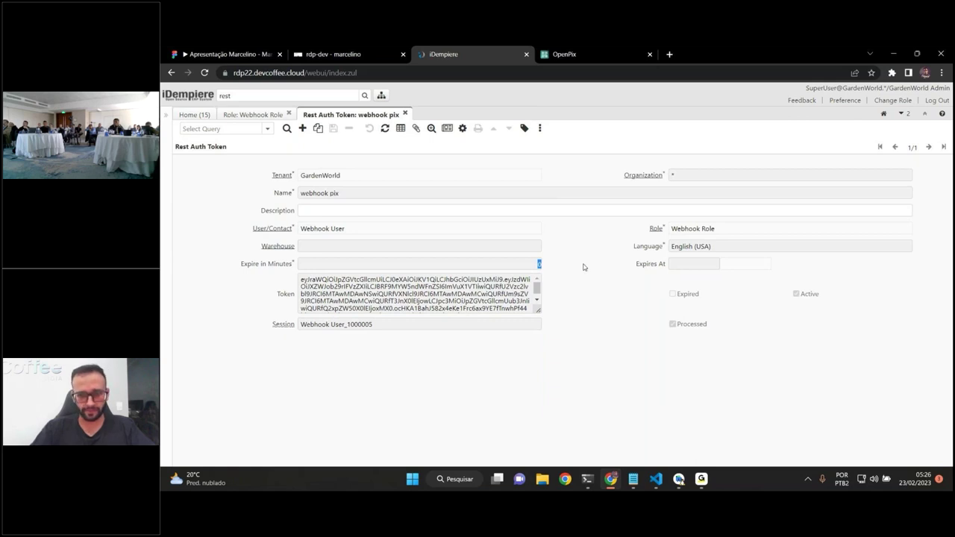
{"action": "left_click", "coordinate": [463, 127]}
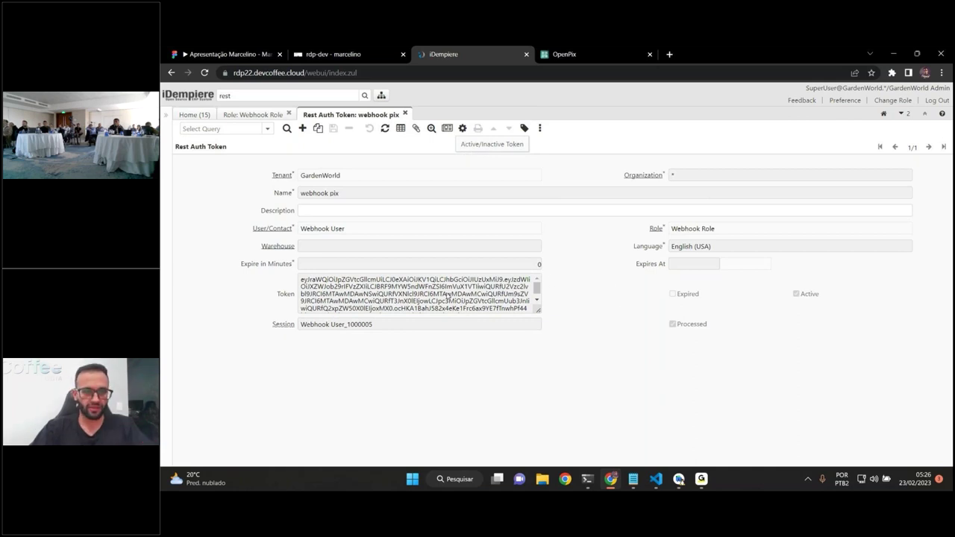
{"action": "left_click_drag", "start_coordinate": [537, 309], "coordinate": [546, 329]}
{"action": "left_click_drag", "start_coordinate": [483, 314], "coordinate": [417, 319]}
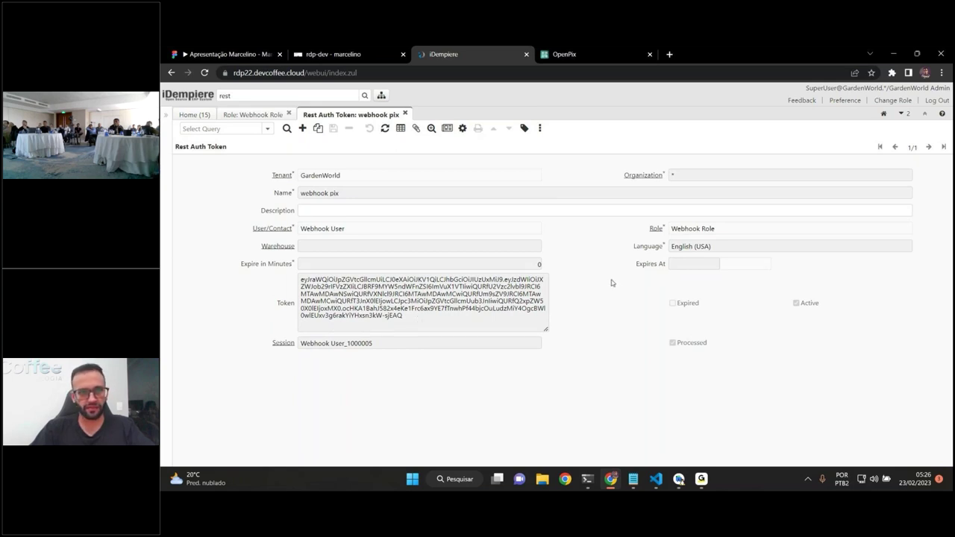
Revisit the Fifth Step: Configure Webhook slide in the Figma presentation
{"action": "left_click", "coordinate": [584, 68]}
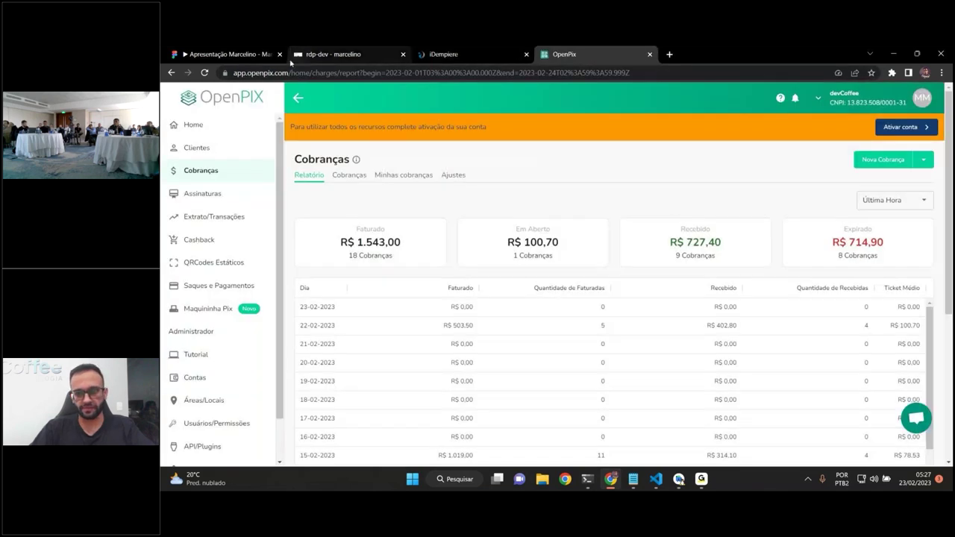
{"action": "left_click", "coordinate": [224, 54]}
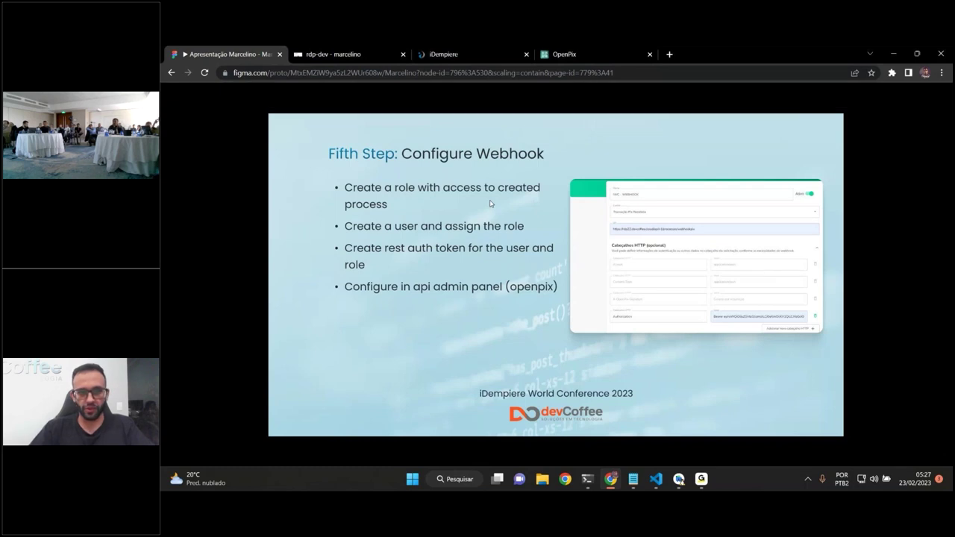
{"action": "key", "text": "Right"}
{"action": "key", "text": "Left"}
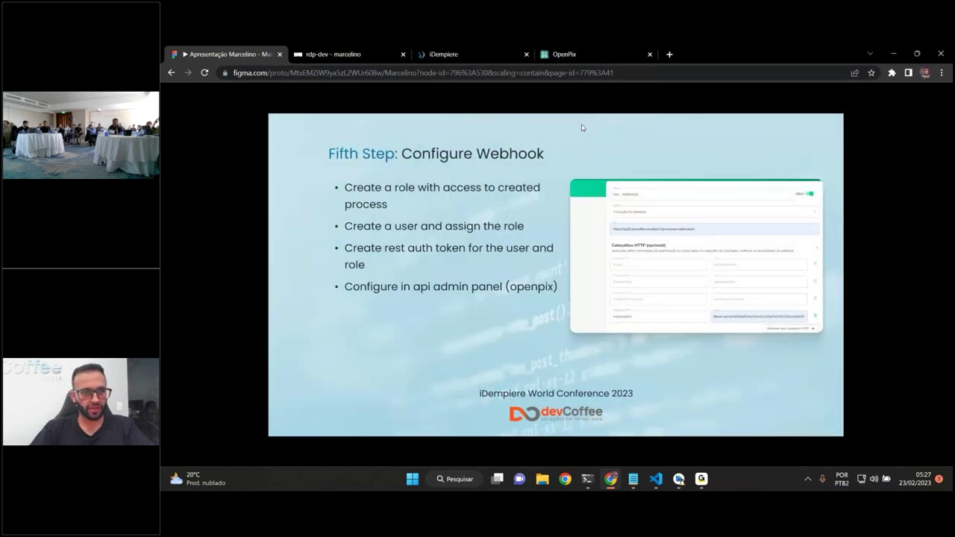
Search the iDempiere menu for 'invoice'
{"action": "left_click", "coordinate": [424, 53]}
{"action": "left_click", "coordinate": [329, 96]}
{"action": "type", "text": "invoice"}
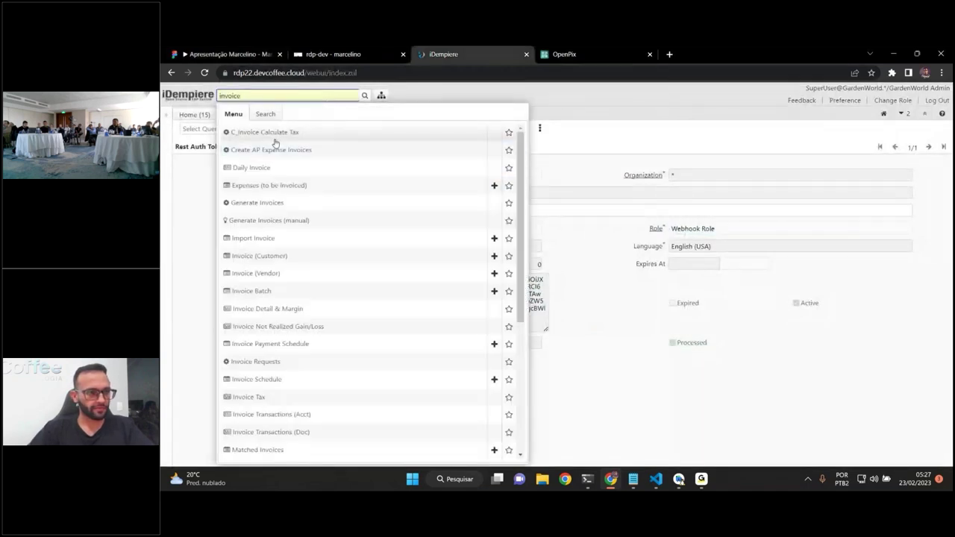
Duplicate customer invoice 200022 as new invoice 200023 and save it
{"action": "left_click", "coordinate": [279, 256]}
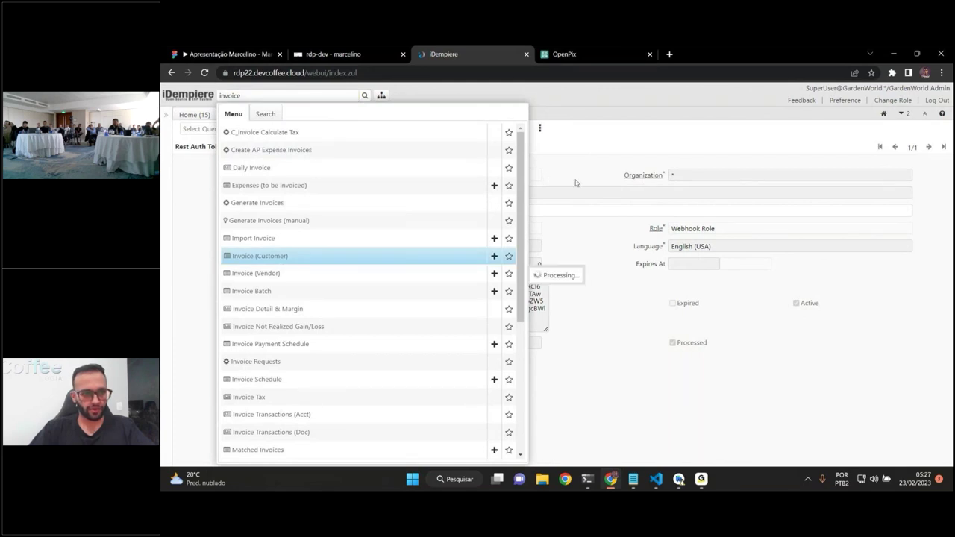
{"action": "double_click", "coordinate": [321, 216]}
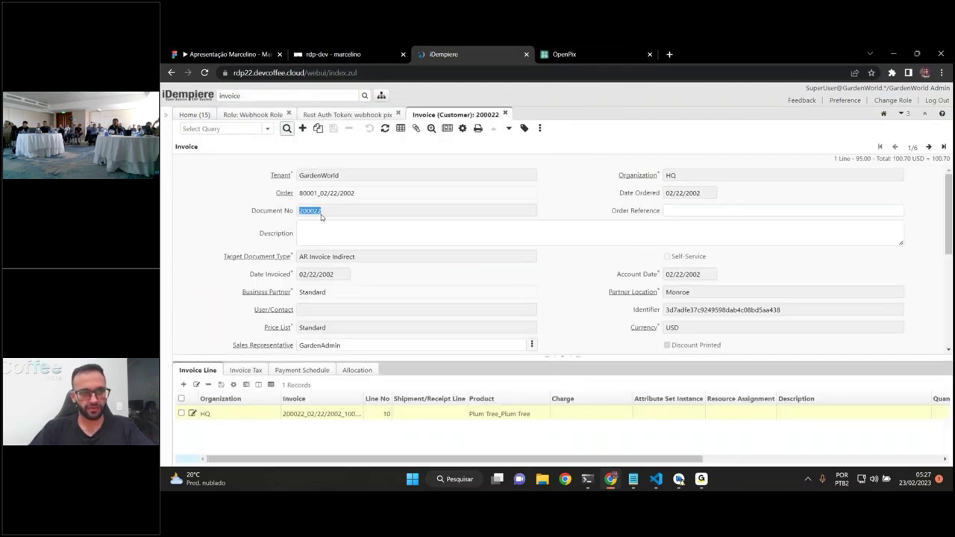
{"action": "left_click", "coordinate": [318, 127]}
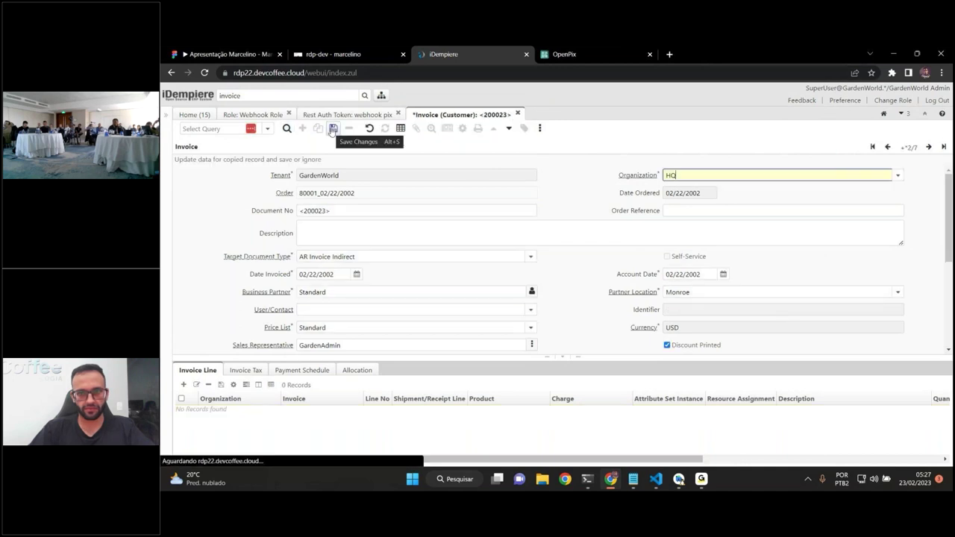
{"action": "left_click", "coordinate": [333, 128]}
Copy the Plum Tree line from invoice 200022 and complete invoice 200023 for 100.70 USD
{"action": "left_click", "coordinate": [463, 127]}
{"action": "left_click", "coordinate": [474, 145]}
{"action": "type", "text": "200022"}
{"action": "key", "text": "Tab"}
{"action": "left_click", "coordinate": [636, 344]}
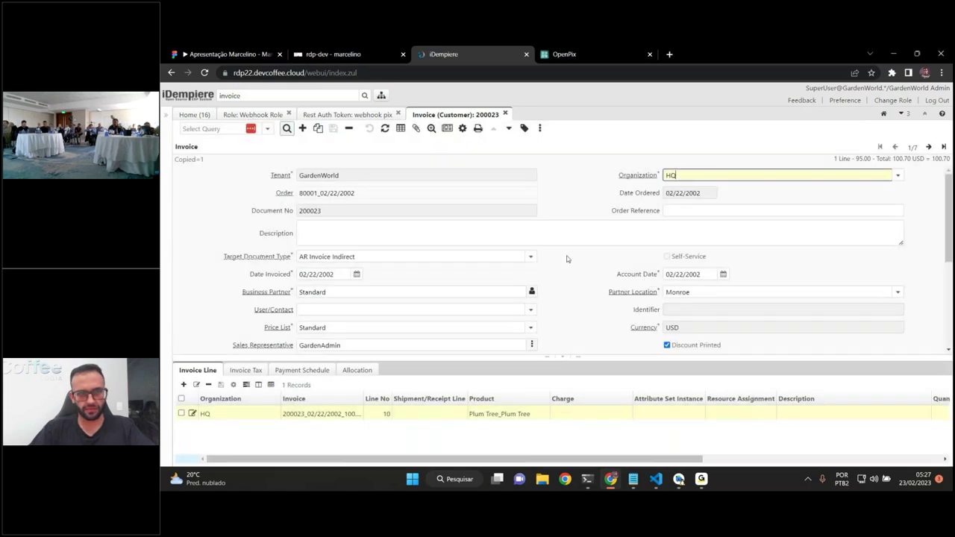
{"action": "left_click", "coordinate": [463, 128]}
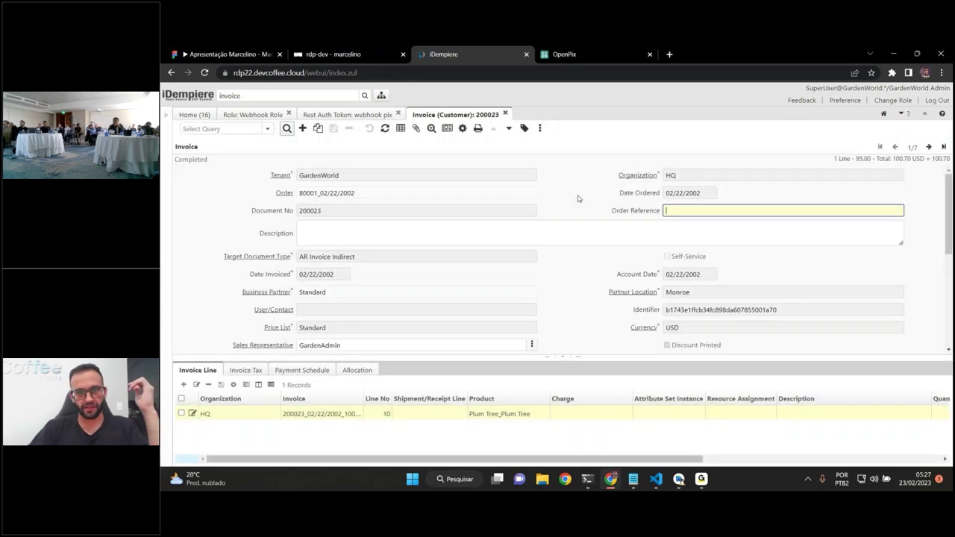
{"action": "double_click", "coordinate": [738, 309]}
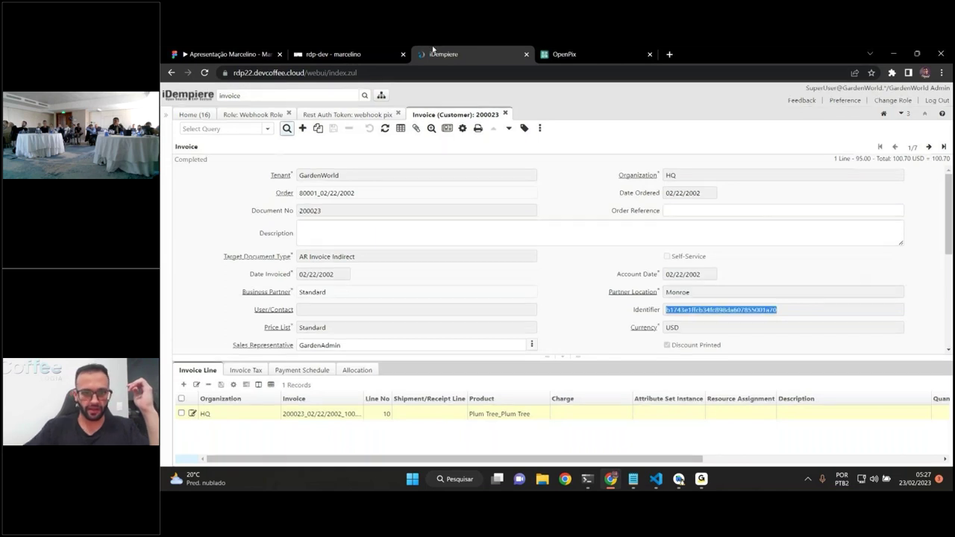
{"action": "left_click", "coordinate": [564, 56]}
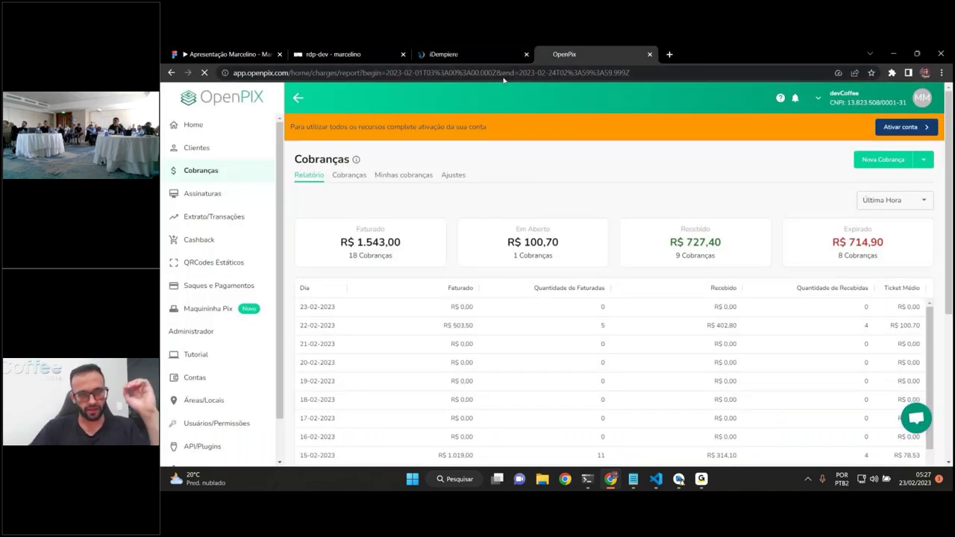
Refresh OpenPix and list the 23-02-2023 charges showing the pending R$ 100,70 charge
{"action": "key", "text": "F5"}
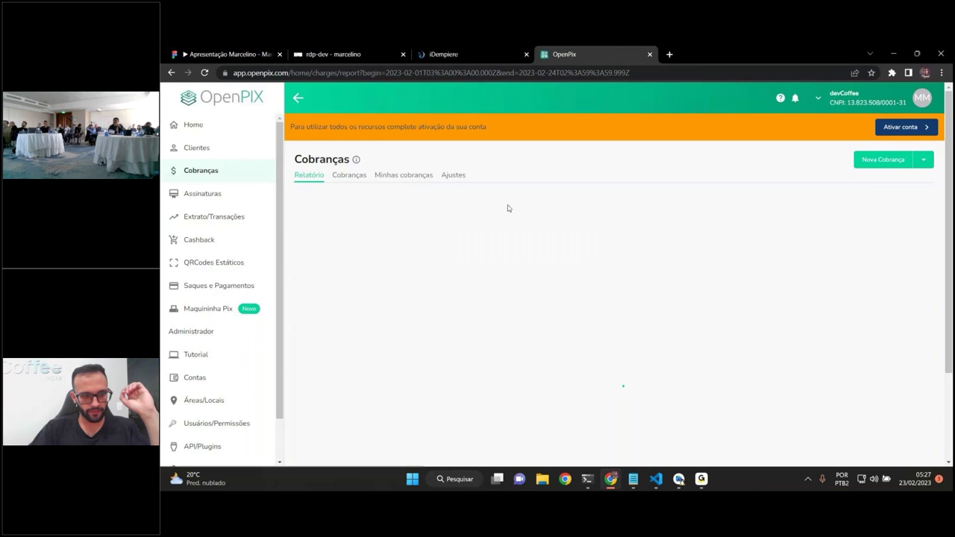
{"action": "left_click", "coordinate": [315, 309]}
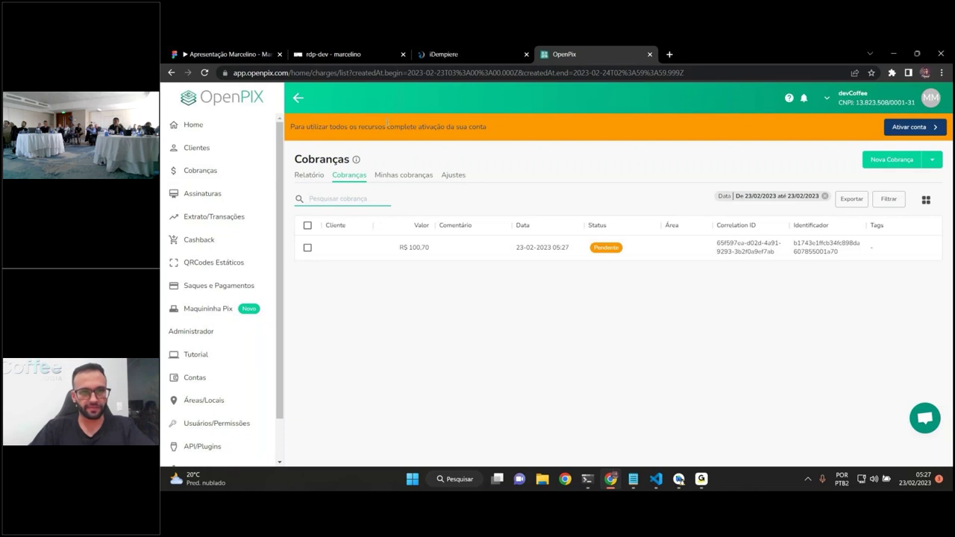
{"action": "left_click", "coordinate": [442, 54]}
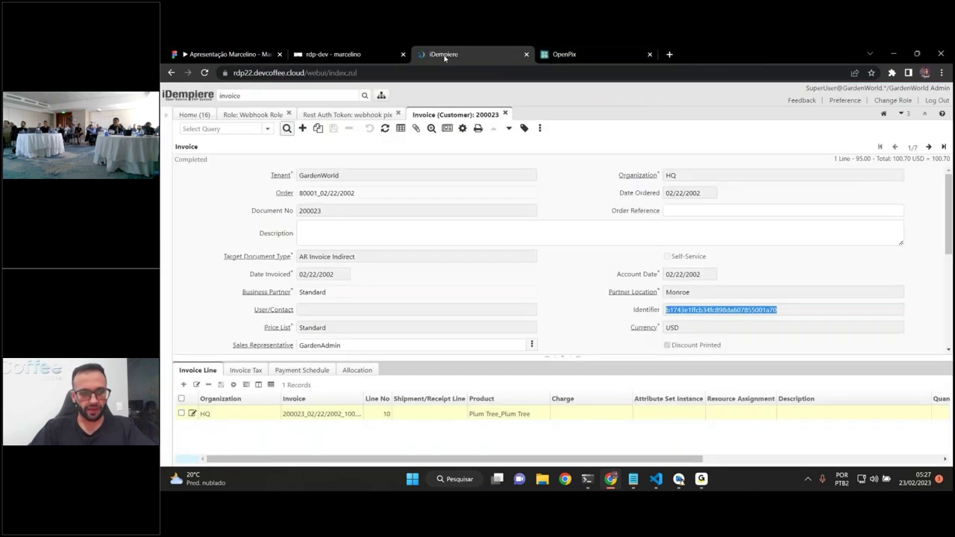
{"action": "left_click", "coordinate": [580, 281]}
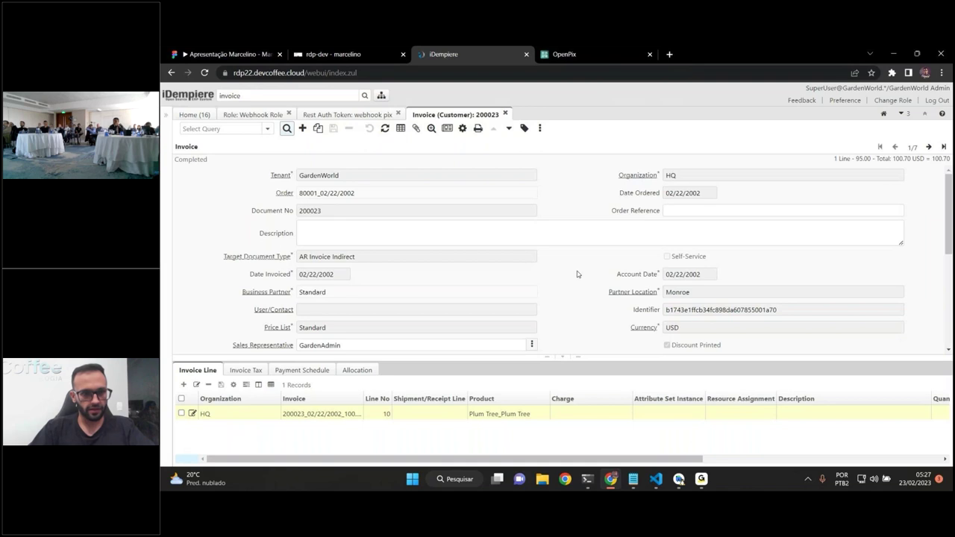
{"action": "left_click", "coordinate": [656, 479]}
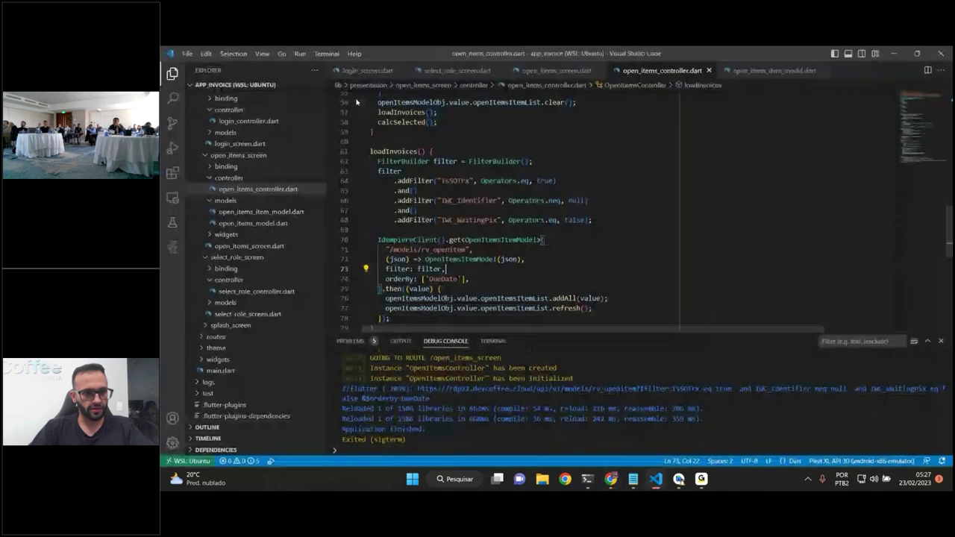
Start debugging the invoice mobile app on the Pixel XL emulator from Run and Debug
{"action": "left_click", "coordinate": [173, 147]}
{"action": "left_click", "coordinate": [232, 106]}
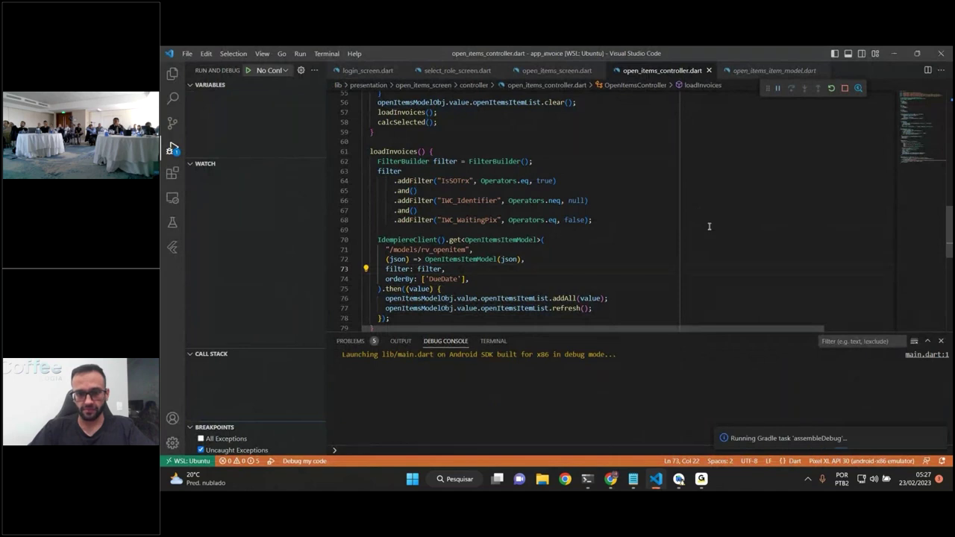
{"action": "mouse_move", "coordinate": [678, 479]}
{"action": "left_click", "coordinate": [737, 422]}
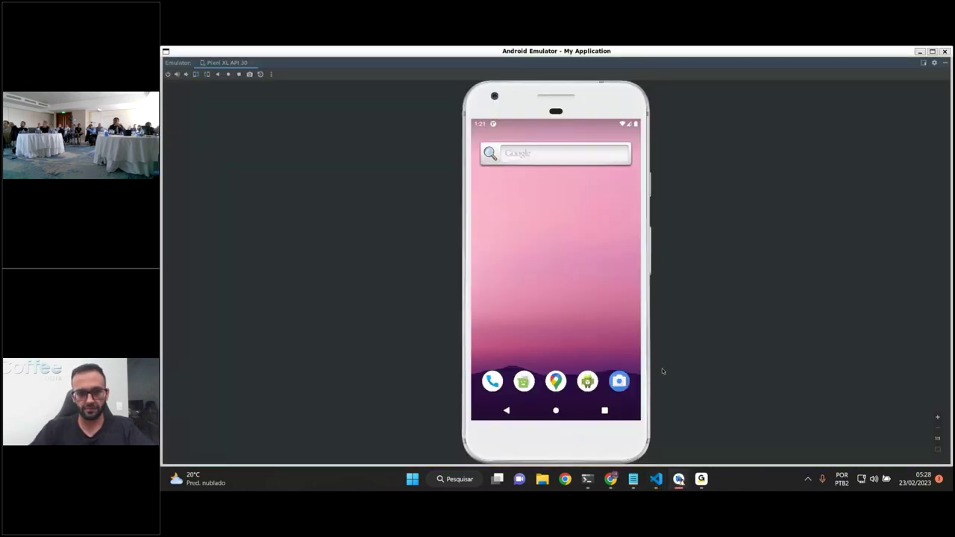
{"action": "left_click", "coordinate": [655, 479]}
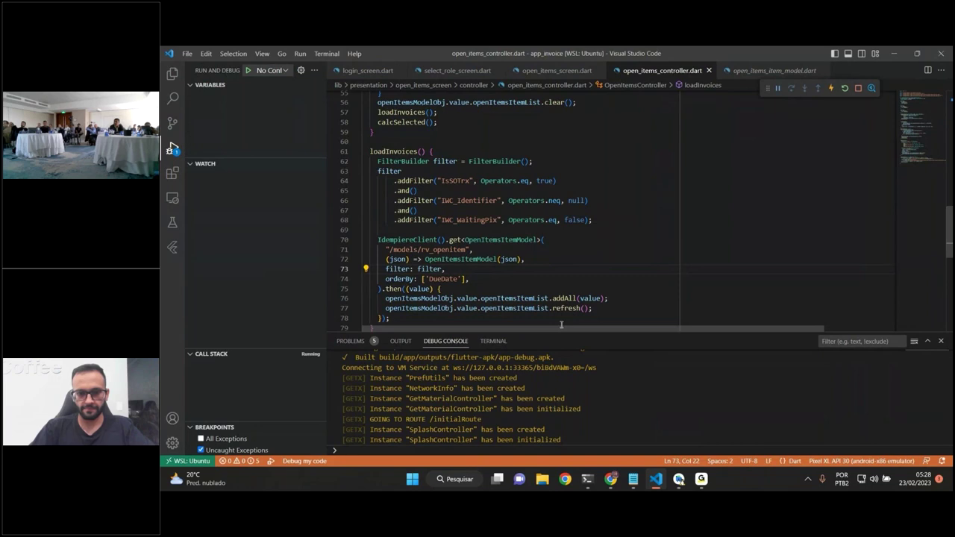
Sign in to the emulator app with the user name and password, with Select Role enabled
{"action": "mouse_move", "coordinate": [678, 478]}
{"action": "left_click", "coordinate": [716, 433]}
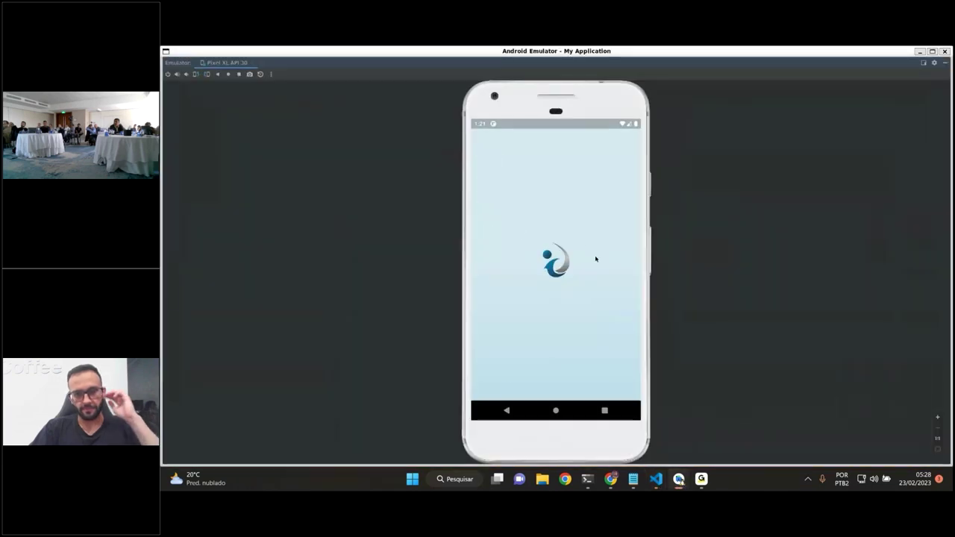
{"action": "left_click", "coordinate": [503, 183]}
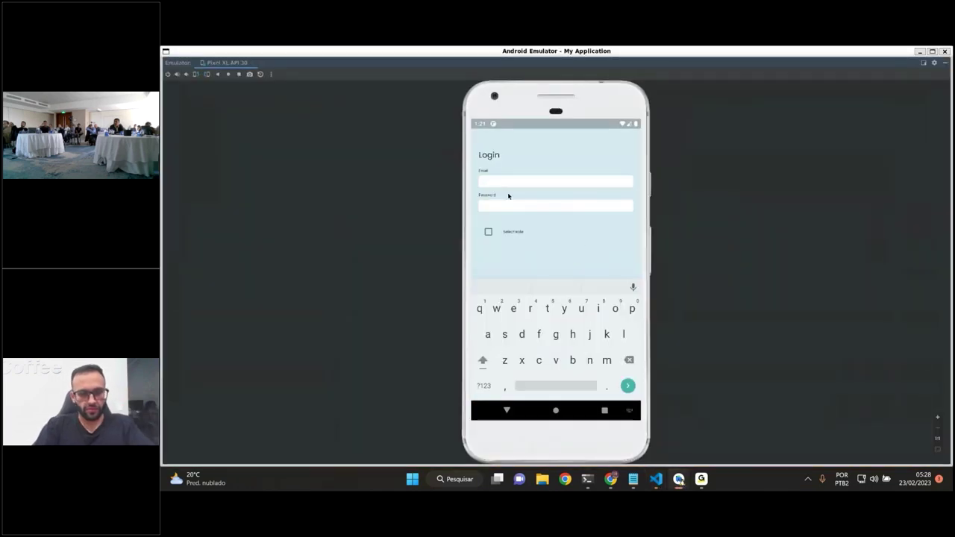
{"action": "type", "text": "SuperUser"}
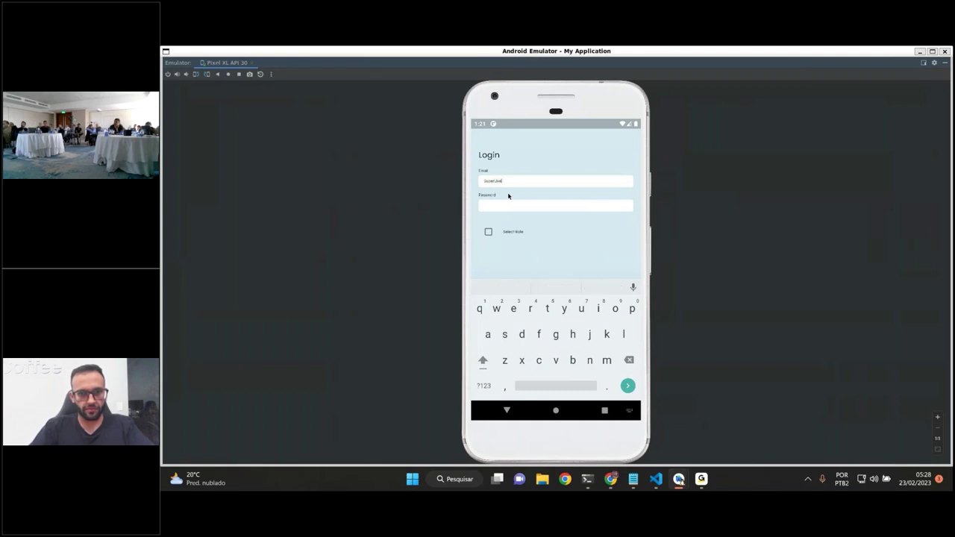
{"action": "left_click", "coordinate": [490, 207]}
{"action": "type", "text": "mm"}
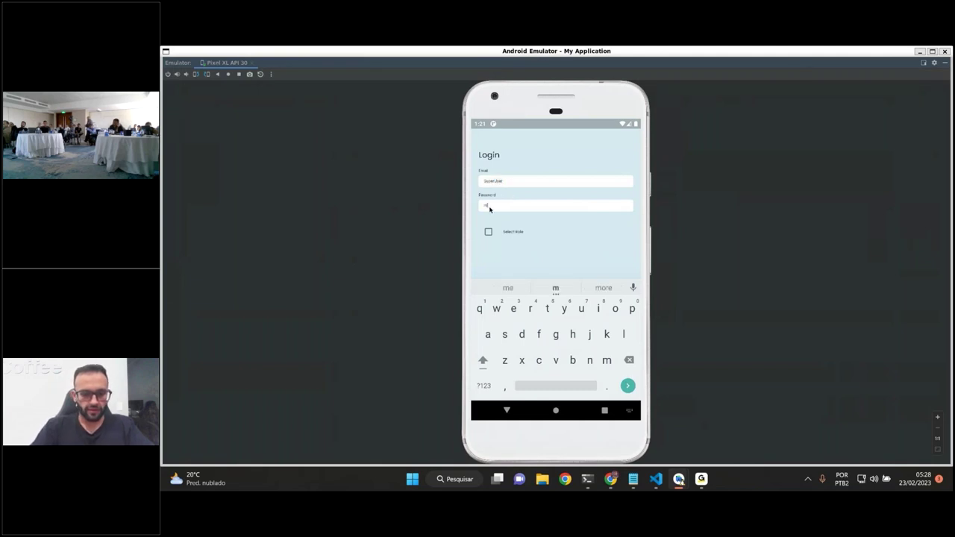
{"action": "type", "text": " idempiere"}
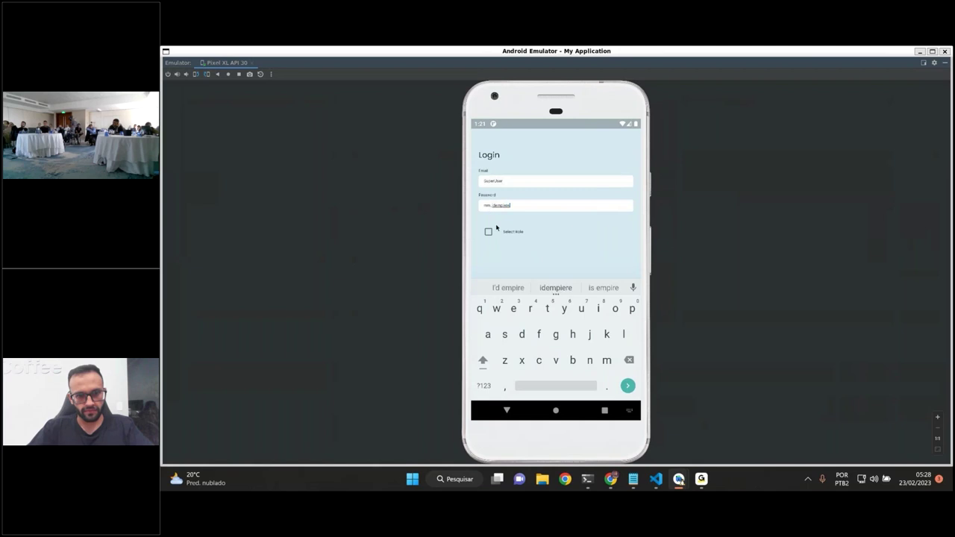
{"action": "left_click", "coordinate": [488, 231]}
{"action": "left_click", "coordinate": [507, 412]}
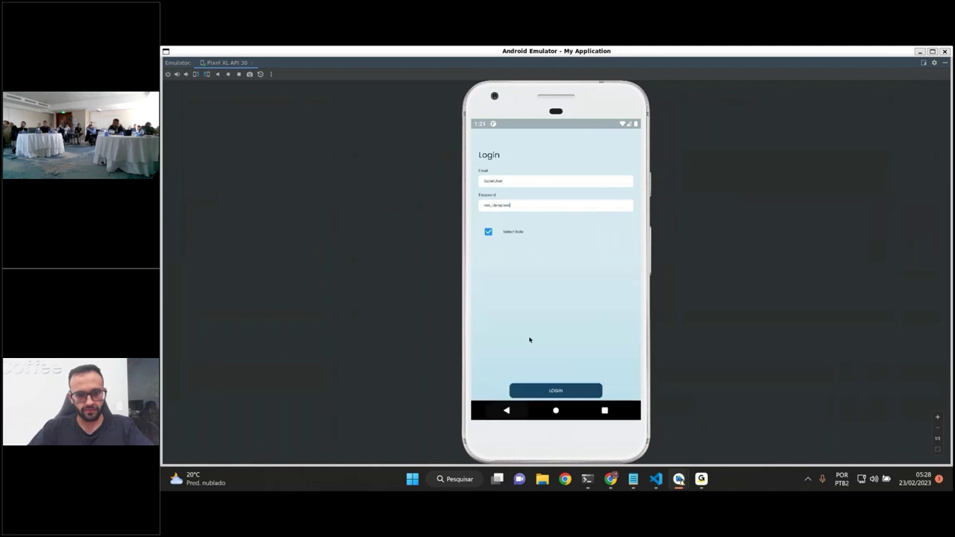
{"action": "key", "text": "Return"}
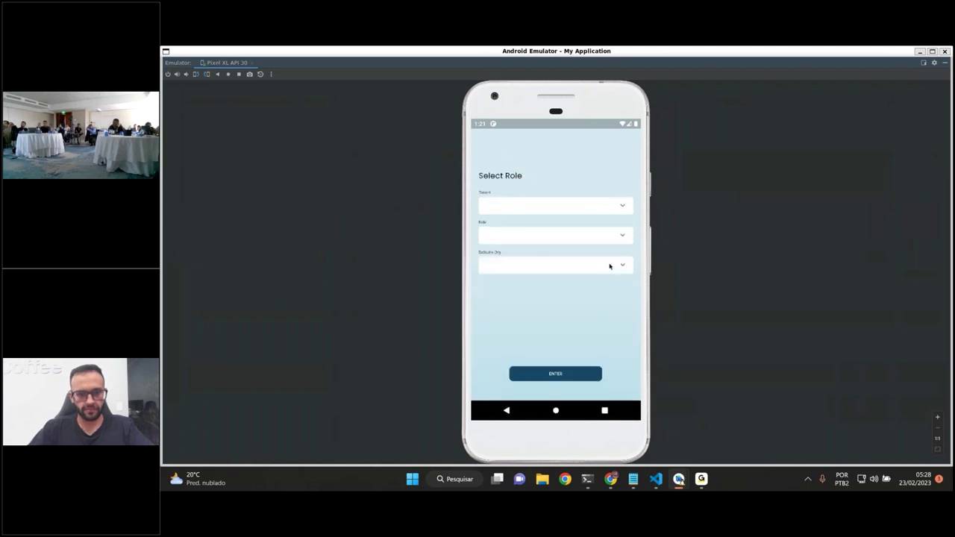
Enter the app with tenant GardenWorld, role GardenWorld Admin and default organization *
{"action": "left_click", "coordinate": [623, 207]}
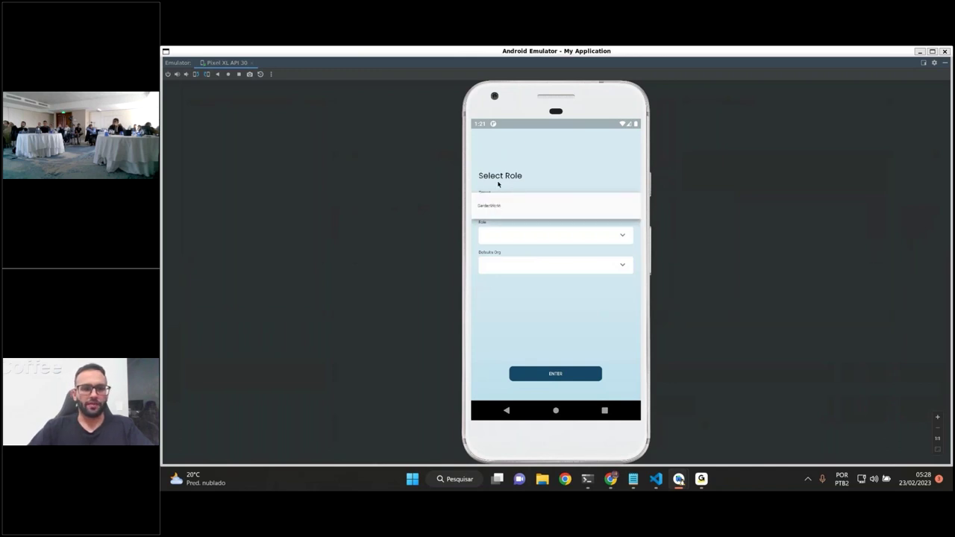
{"action": "left_click", "coordinate": [509, 176]}
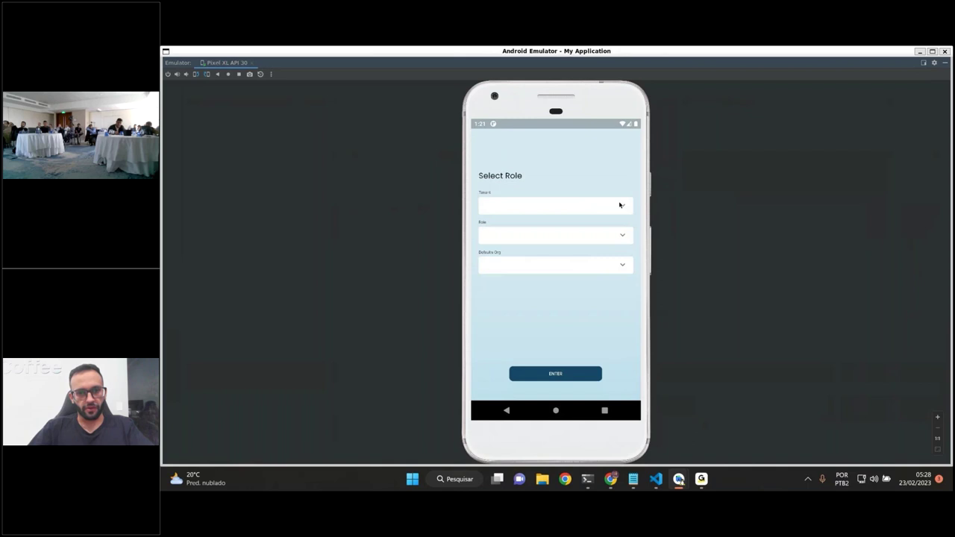
{"action": "left_click", "coordinate": [619, 204]}
{"action": "left_click", "coordinate": [506, 205]}
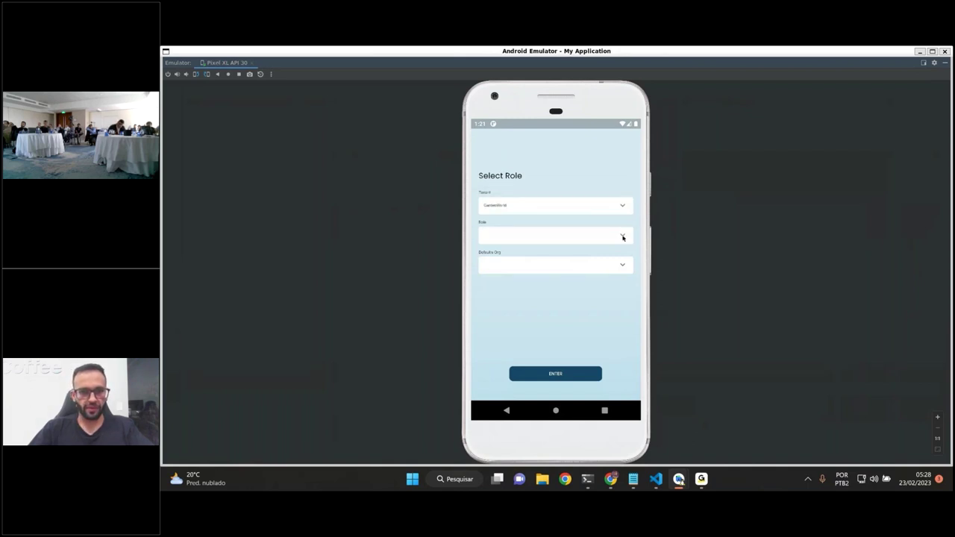
{"action": "left_click", "coordinate": [623, 237]}
{"action": "left_click", "coordinate": [503, 237]}
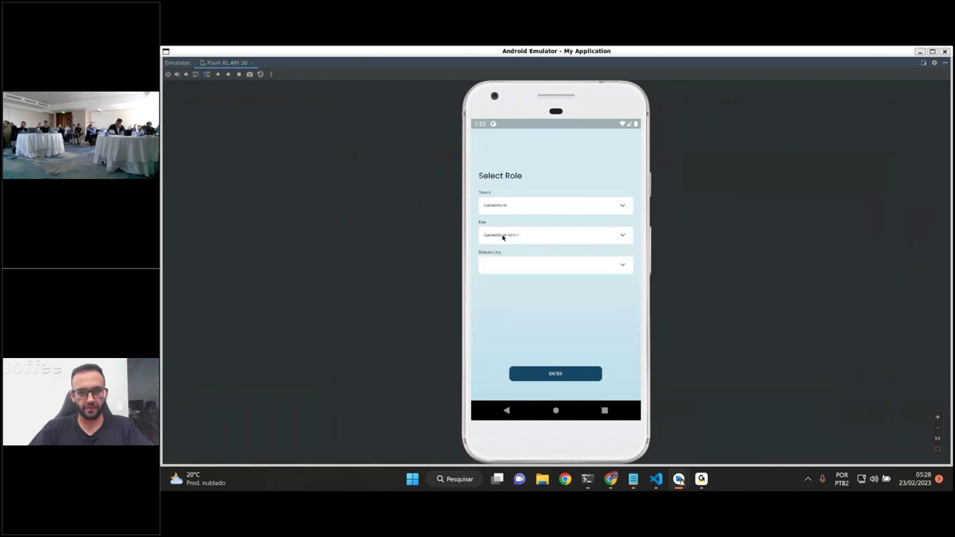
{"action": "left_click", "coordinate": [622, 266]}
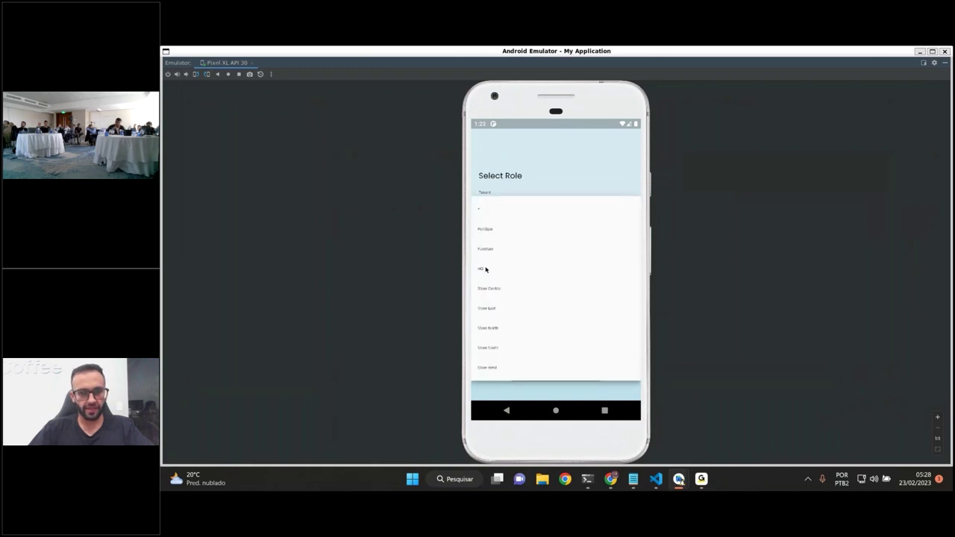
{"action": "left_click", "coordinate": [482, 212]}
{"action": "left_click", "coordinate": [532, 376]}
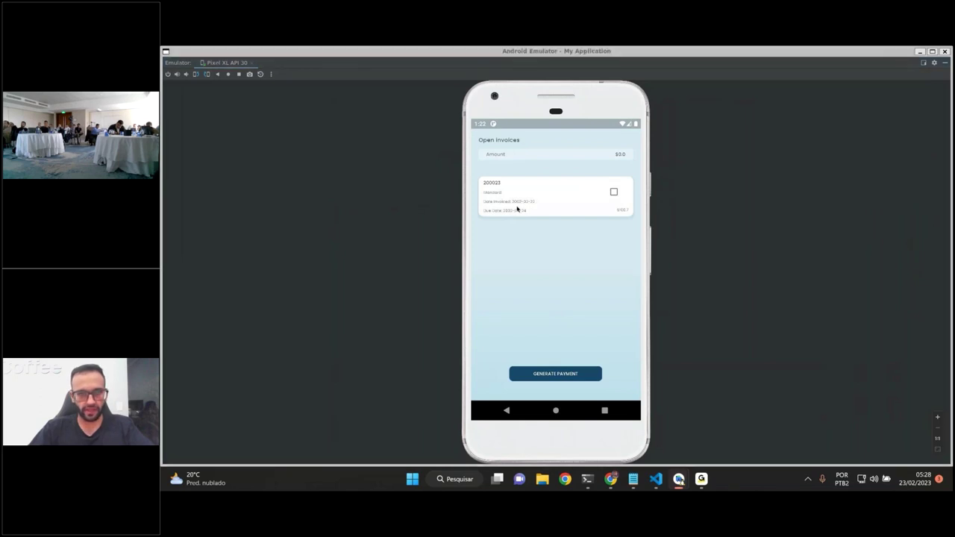
Pay invoice 200023 with PIX in the app and dismiss the Payment done confirmation
{"action": "key", "text": "alt+Tab"}
{"action": "key", "text": "alt+Tab"}
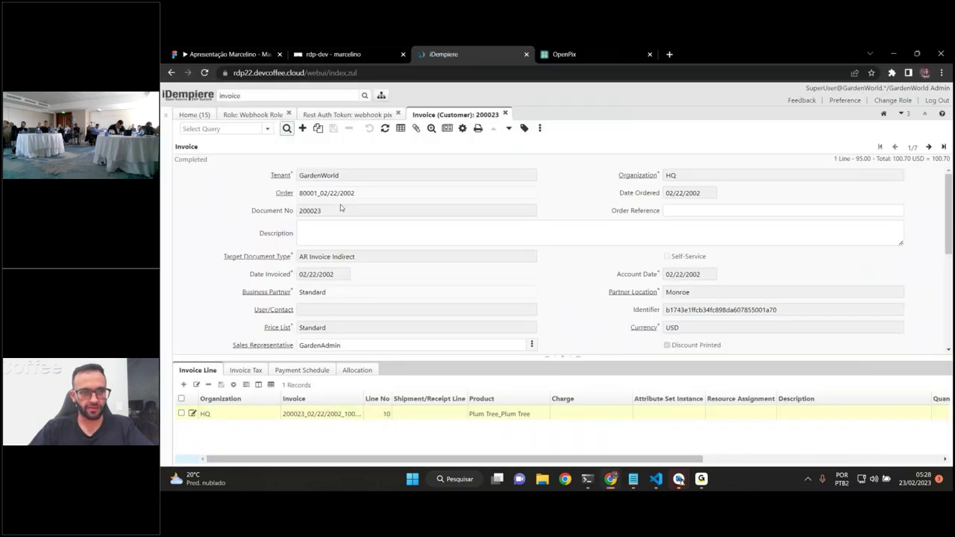
{"action": "key", "text": "alt+Tab"}
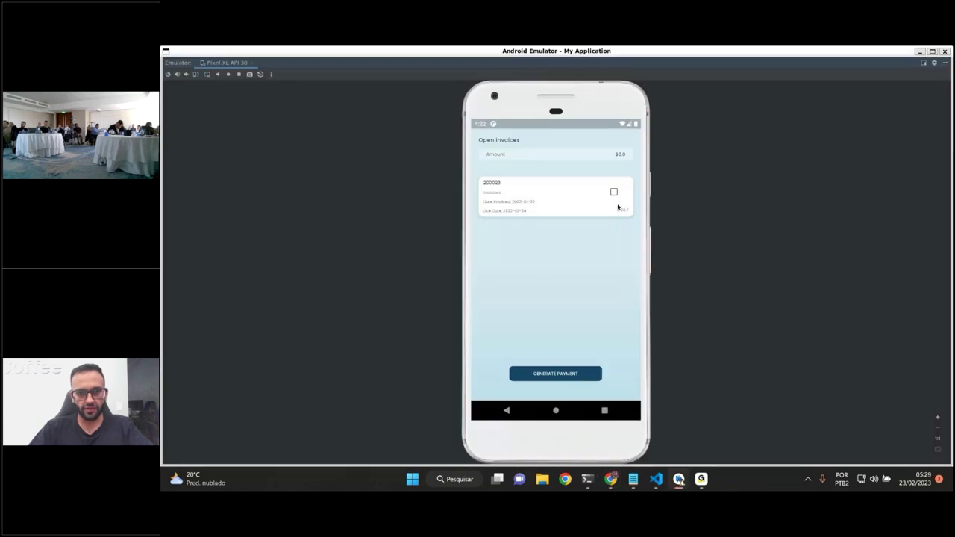
{"action": "left_click", "coordinate": [614, 193]}
{"action": "left_click", "coordinate": [556, 374]}
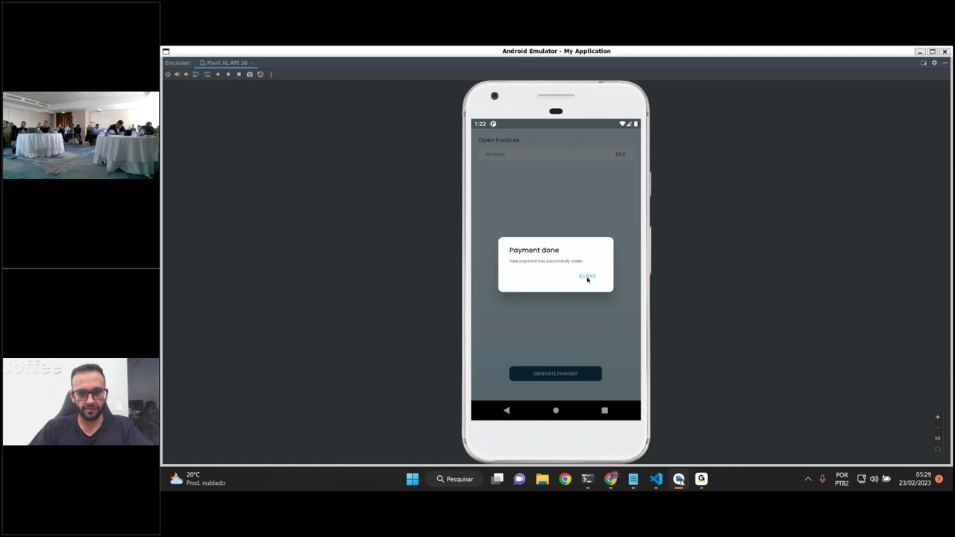
{"action": "left_click", "coordinate": [552, 312]}
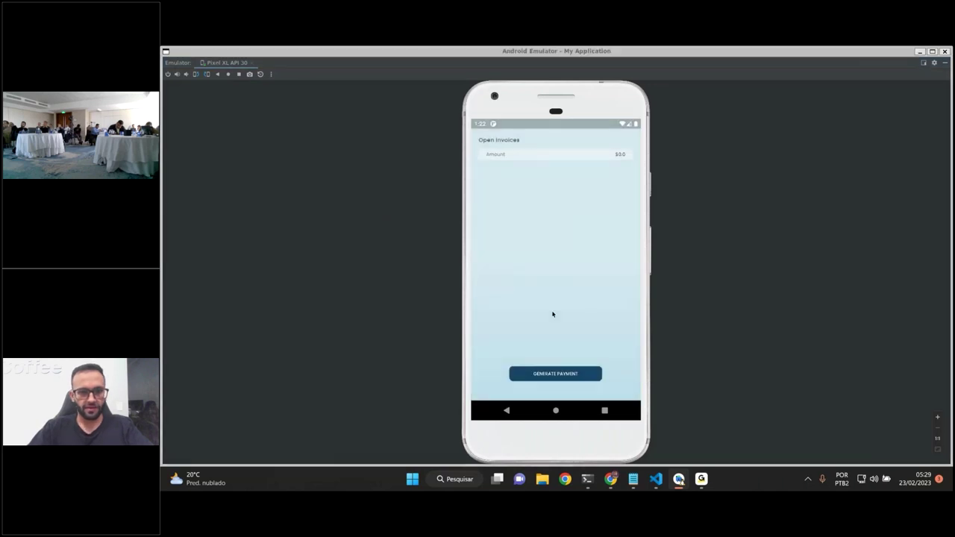
Return to the OpenPix charges list in Chrome
{"action": "key", "text": "alt+Tab"}
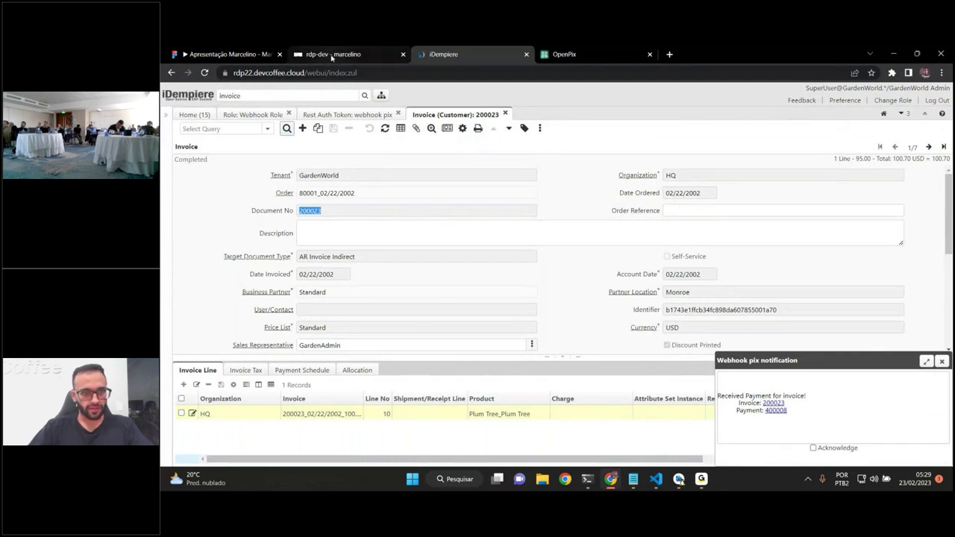
{"action": "left_click", "coordinate": [332, 54]}
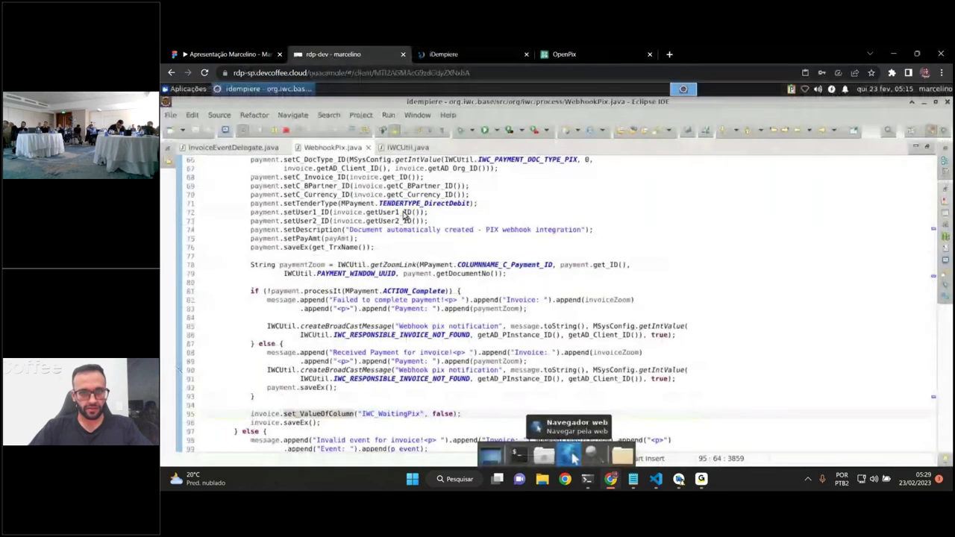
{"action": "left_click", "coordinate": [564, 54]}
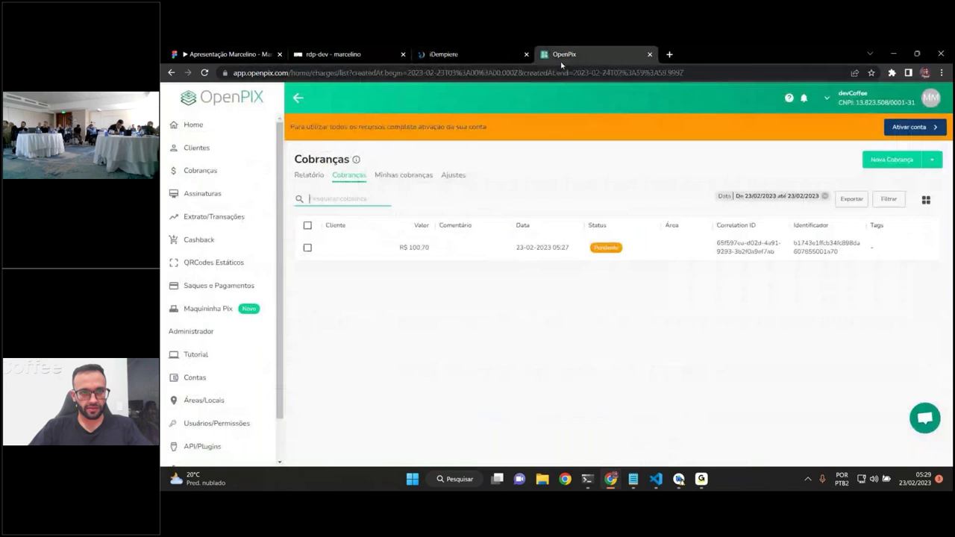
{"action": "left_click", "coordinate": [364, 56]}
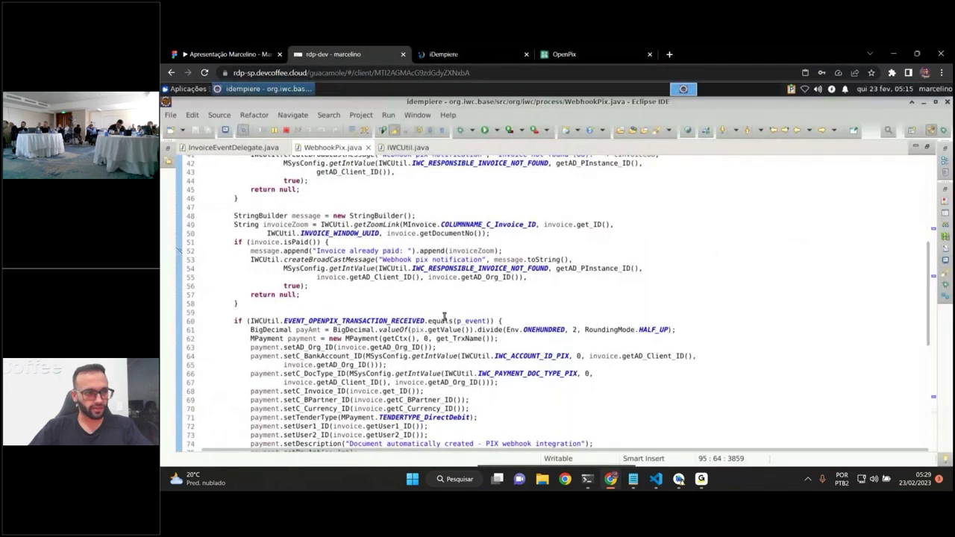
{"action": "scroll", "coordinate": [412, 296], "scroll_direction": "up", "scroll_amount": 10}
{"action": "left_click", "coordinate": [564, 53]}
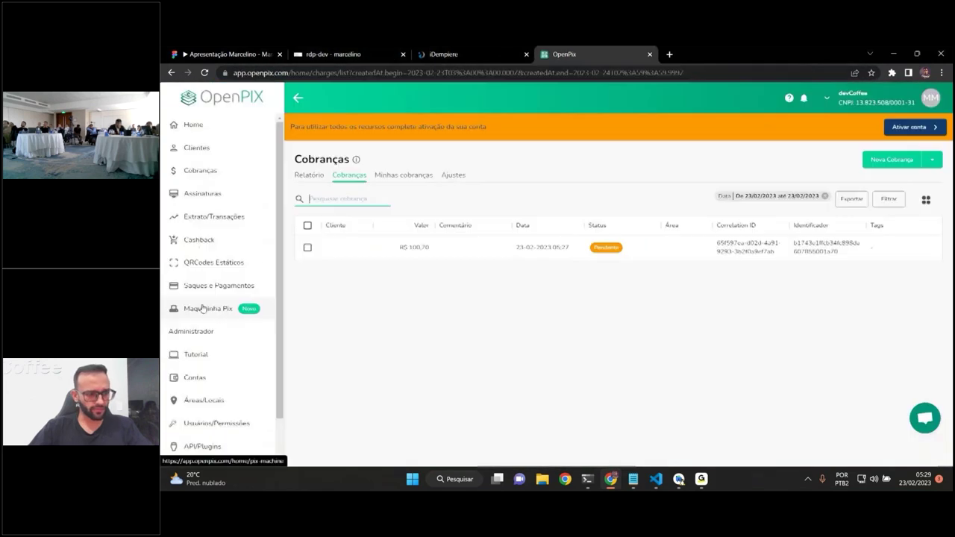
Show the IWC - WEBHOOK details under API/Plugins with its Cabeçalhos HTTP expanded
{"action": "scroll", "coordinate": [211, 373], "scroll_direction": "down", "scroll_amount": 1}
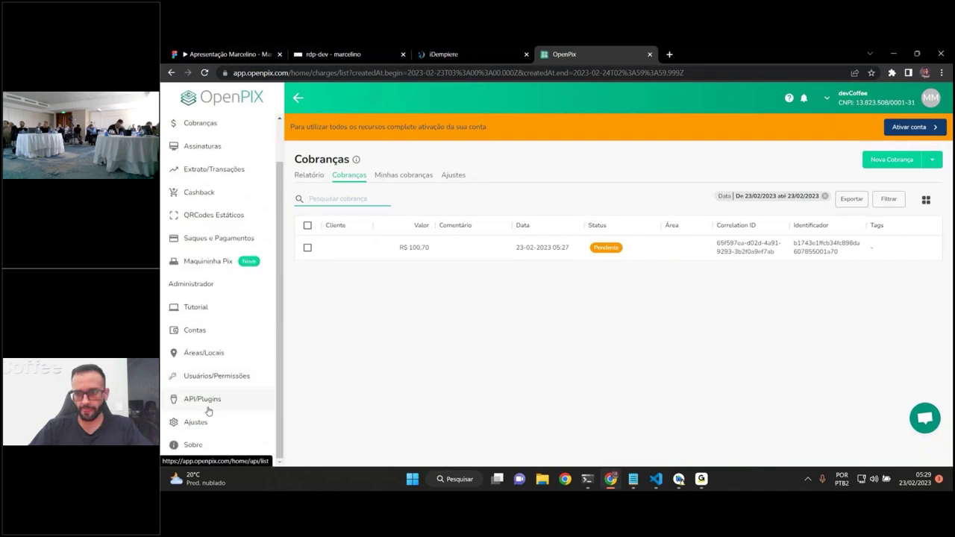
{"action": "left_click", "coordinate": [203, 399]}
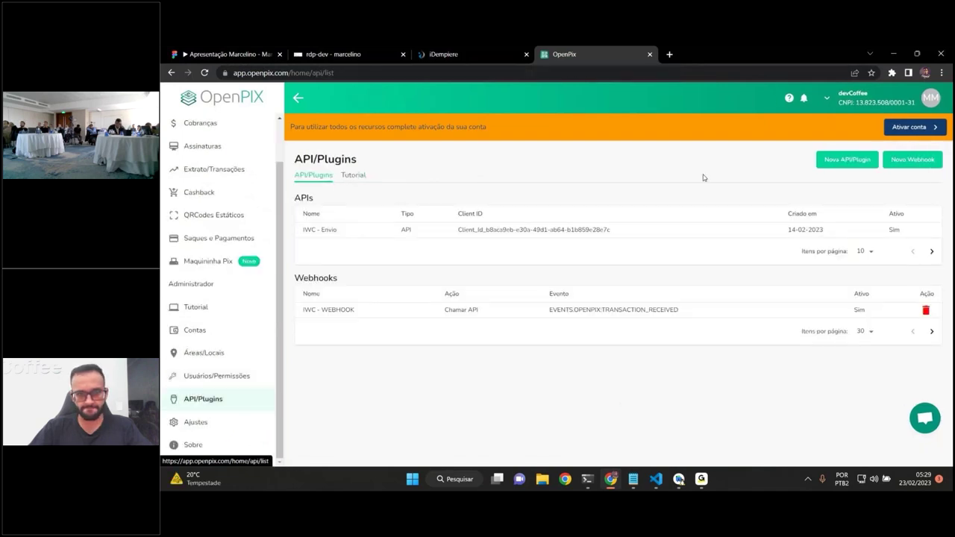
{"action": "left_click", "coordinate": [857, 311]}
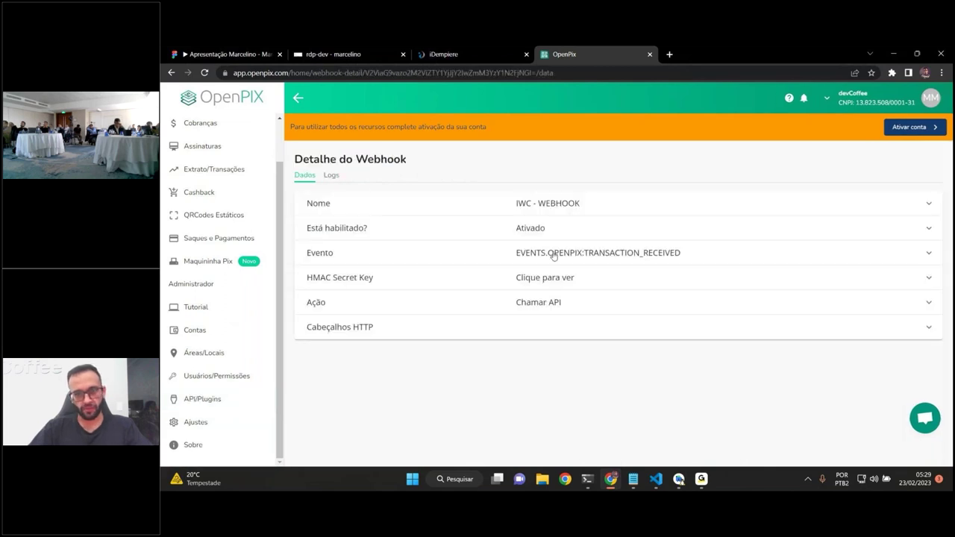
{"action": "left_click", "coordinate": [928, 335]}
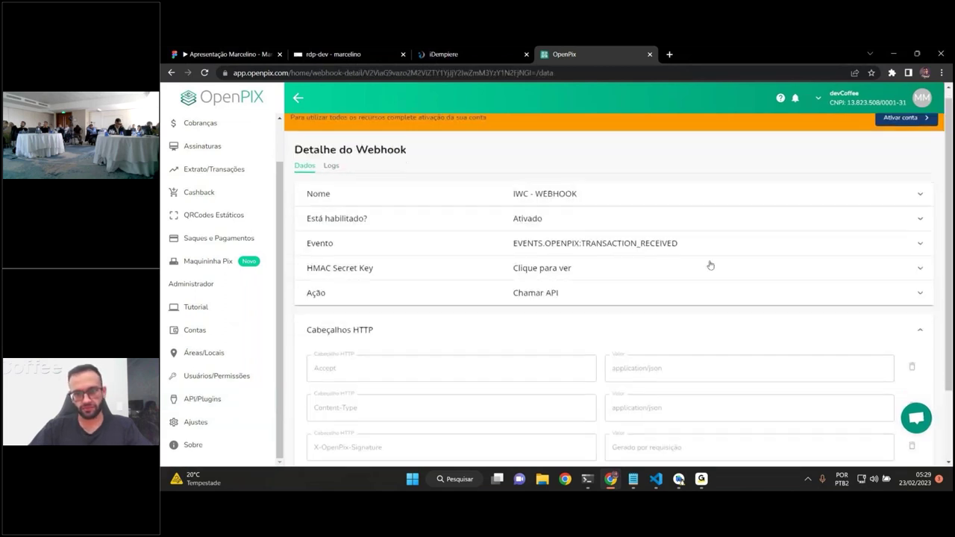
Return to iDempiere invoice 200023 showing the Webhook pix notification
{"action": "scroll", "coordinate": [709, 265], "scroll_direction": "down", "scroll_amount": 1}
{"action": "left_click_drag", "start_coordinate": [718, 397], "coordinate": [452, 65]}
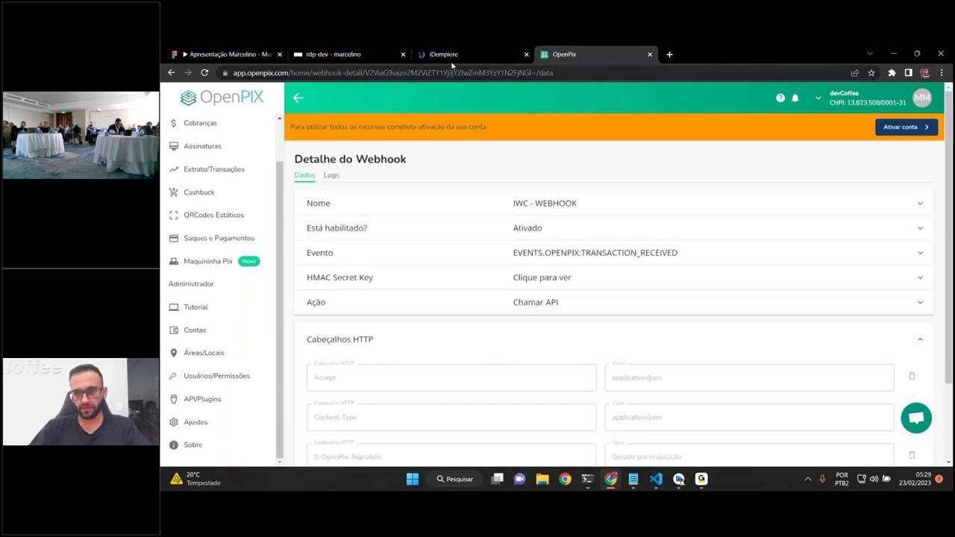
{"action": "left_click", "coordinate": [450, 57]}
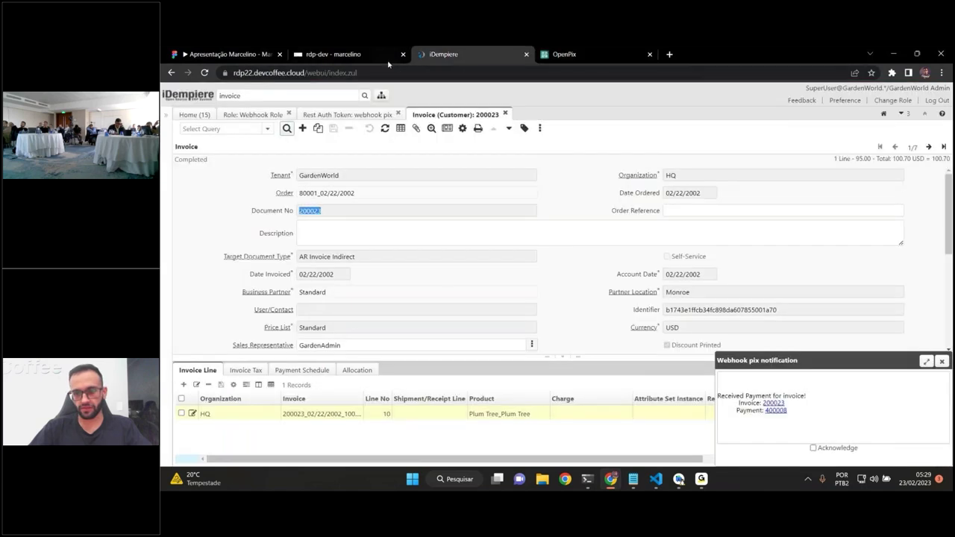
Open invoice 200023 and payment 400008 from the Webhook pix notification links
{"action": "left_click", "coordinate": [776, 403]}
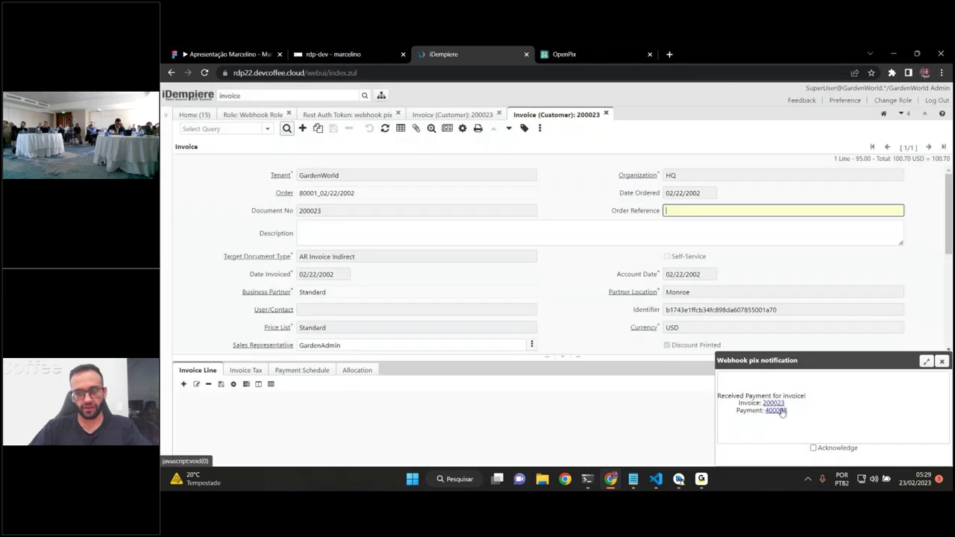
{"action": "left_click", "coordinate": [775, 410]}
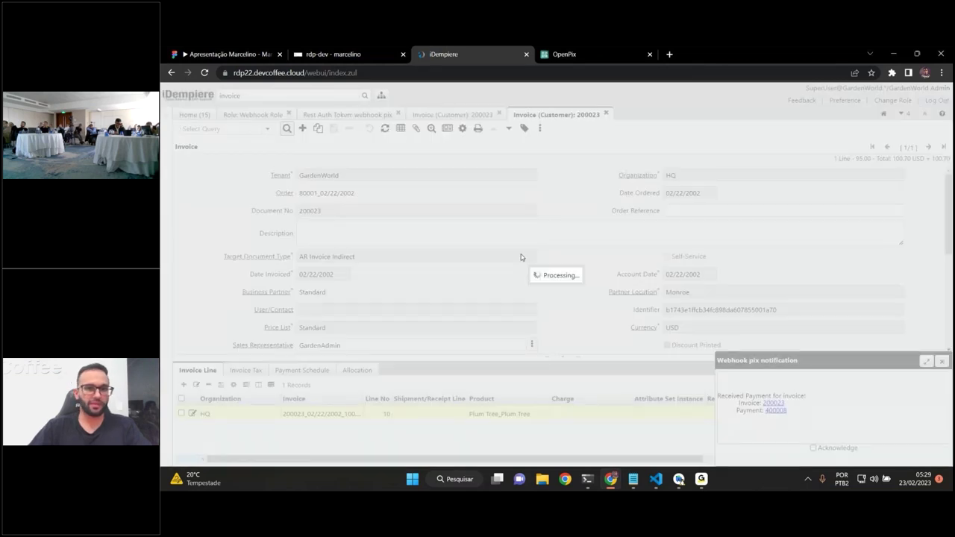
{"action": "scroll", "coordinate": [418, 183], "scroll_direction": "down", "scroll_amount": 3}
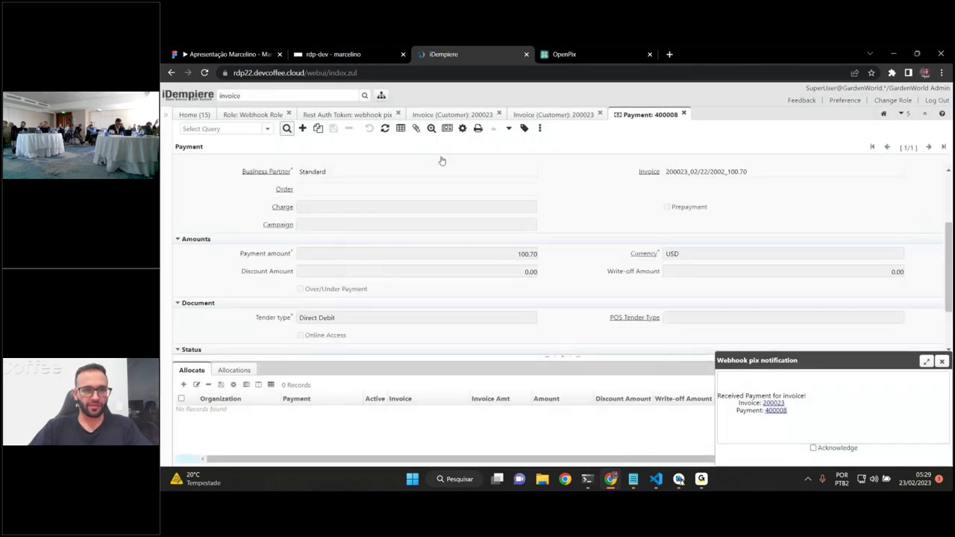
Confirm invoice 200023 is flagged Paid, then show the Configure Webhook slide in Figma
{"action": "left_click", "coordinate": [539, 117]}
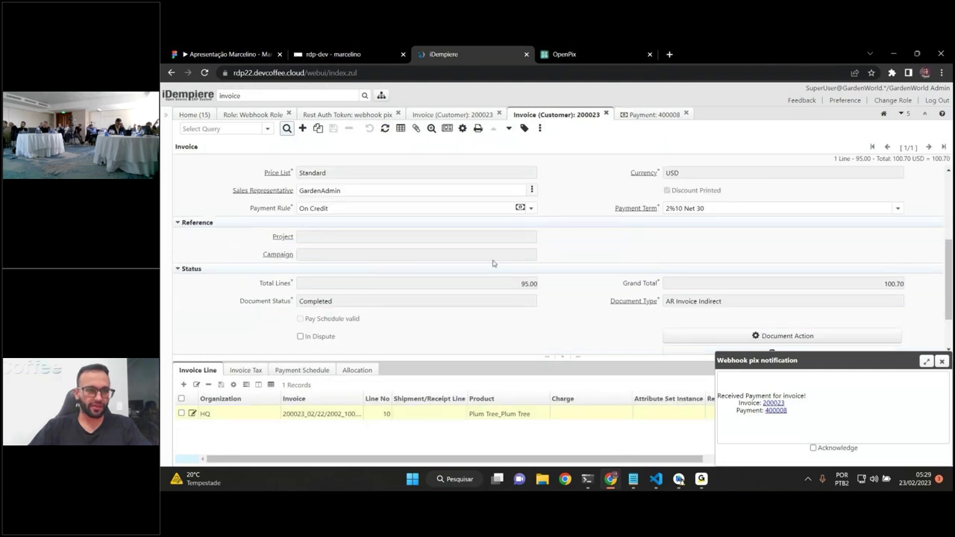
{"action": "scroll", "coordinate": [497, 262], "scroll_direction": "down", "scroll_amount": 5}
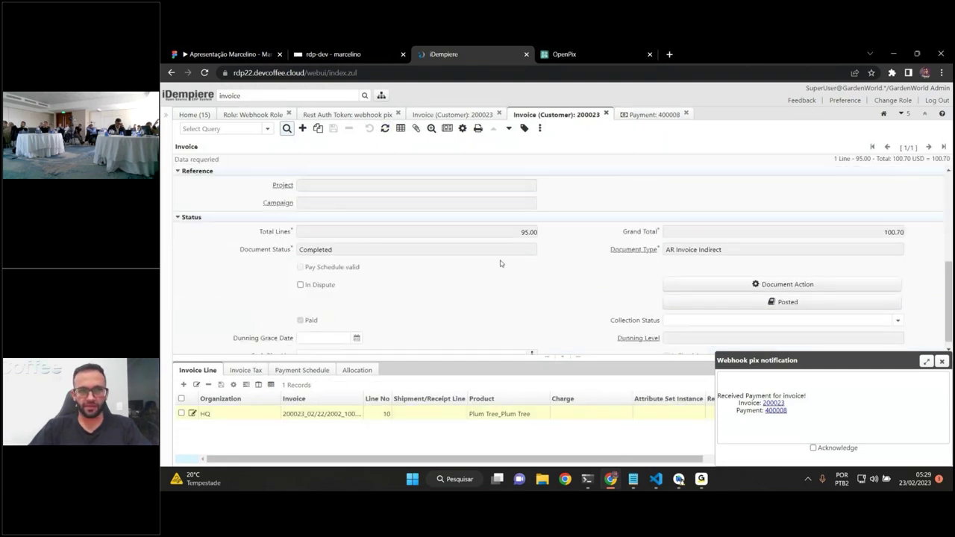
{"action": "scroll", "coordinate": [518, 260], "scroll_direction": "up", "scroll_amount": 5}
{"action": "scroll", "coordinate": [533, 257], "scroll_direction": "up", "scroll_amount": 1}
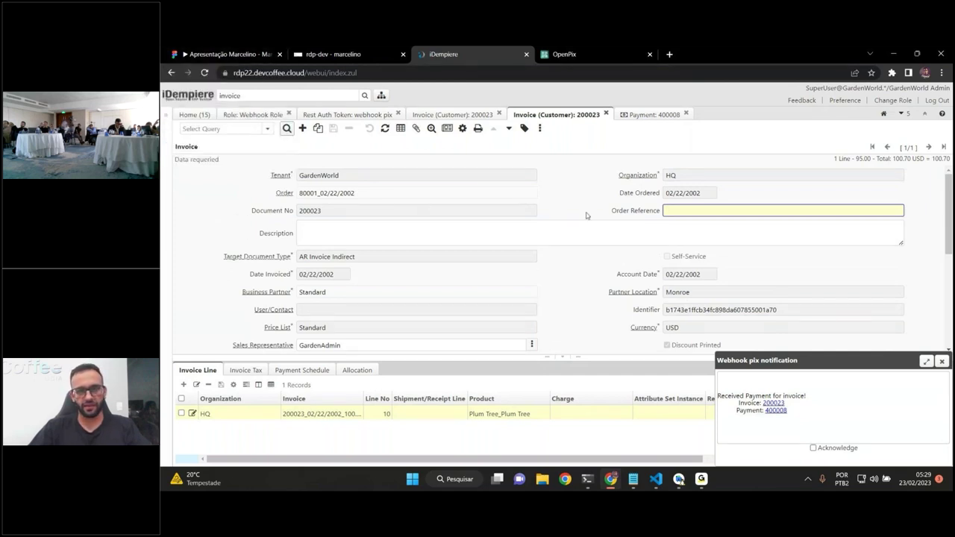
{"action": "left_click", "coordinate": [244, 55]}
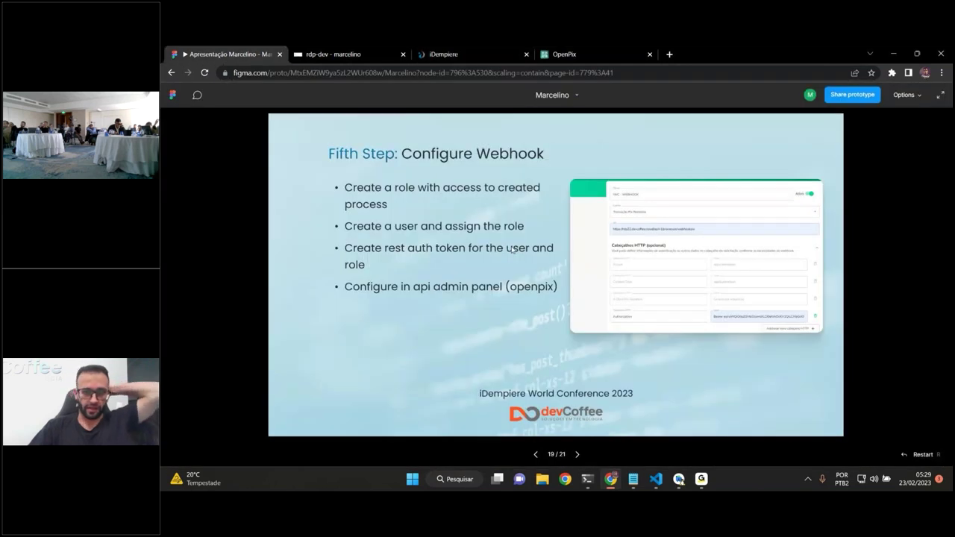